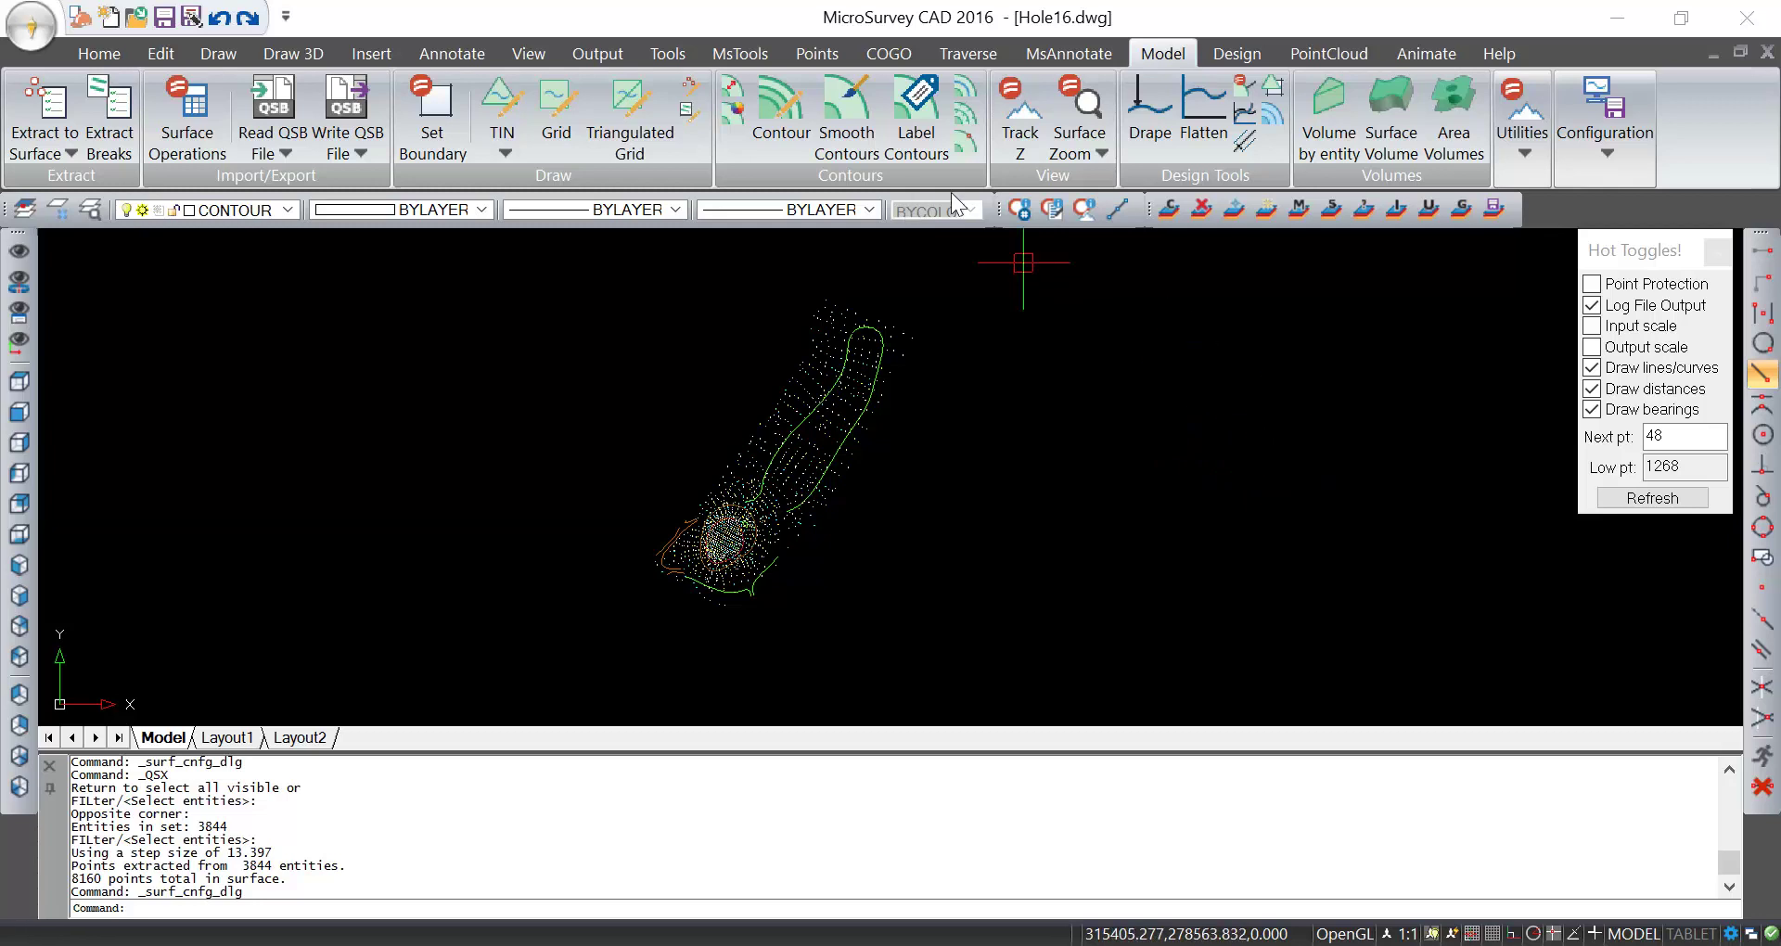
Review the drawing's coordinate list, sorting the points by elevation from lowest to highest and from highest to lowest.
{"action": "left_click", "coordinate": [811, 54]}
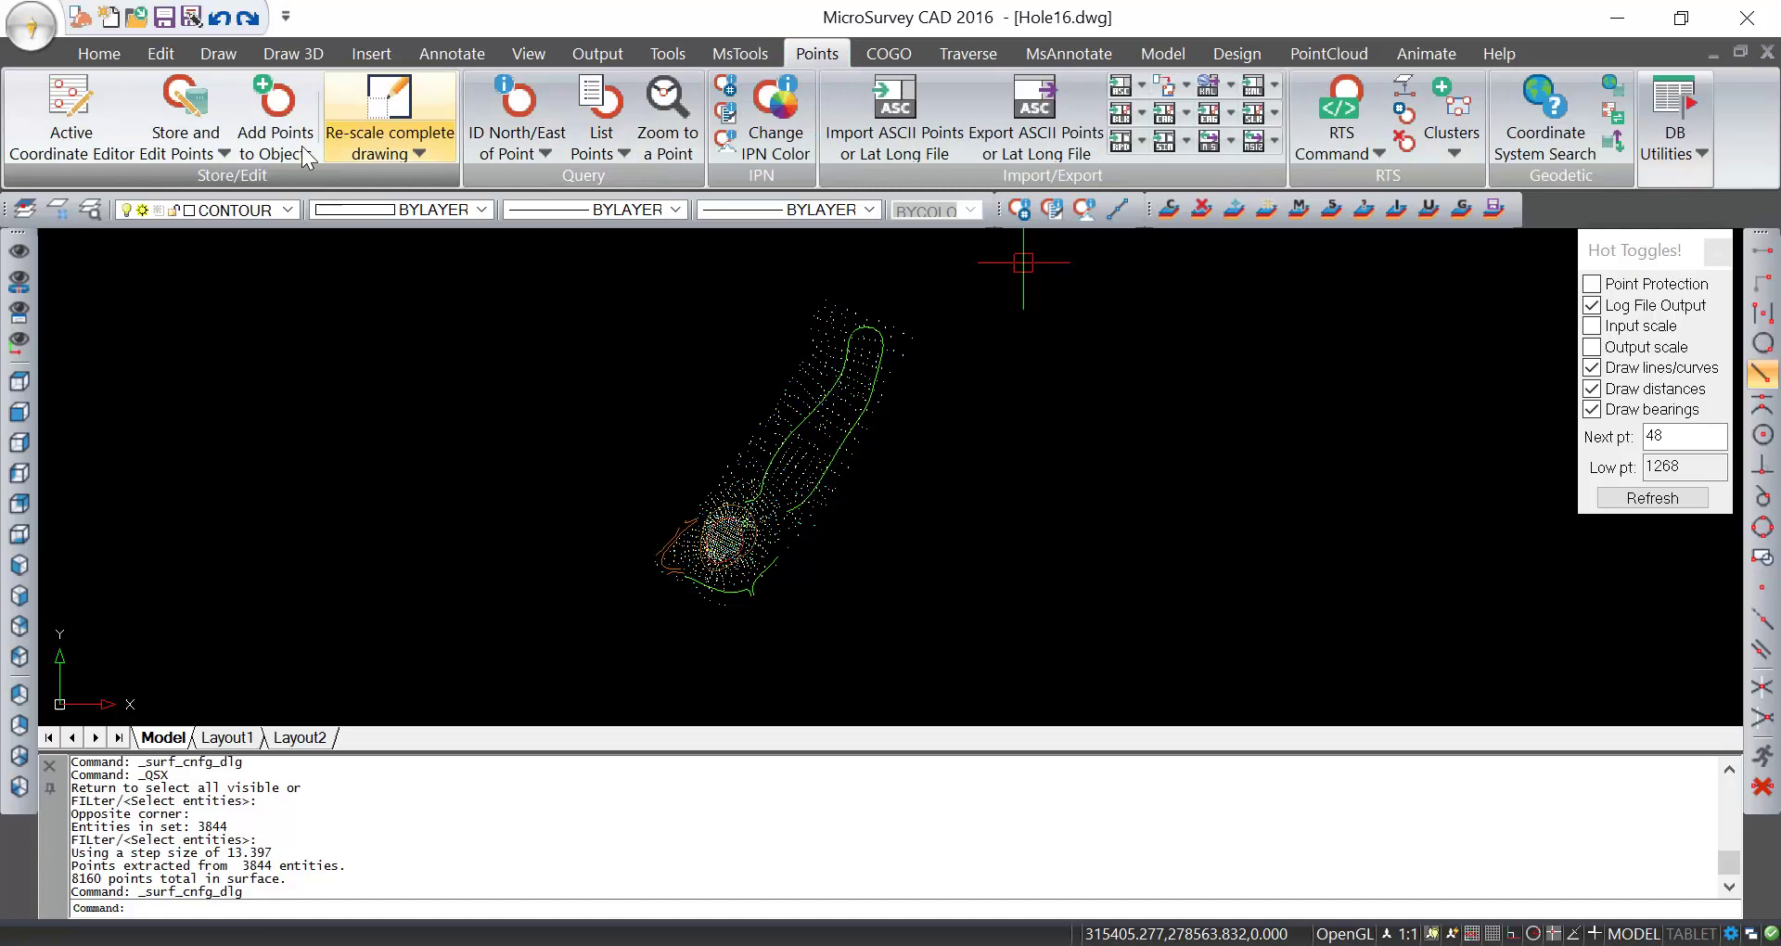
{"action": "left_click", "coordinate": [72, 116]}
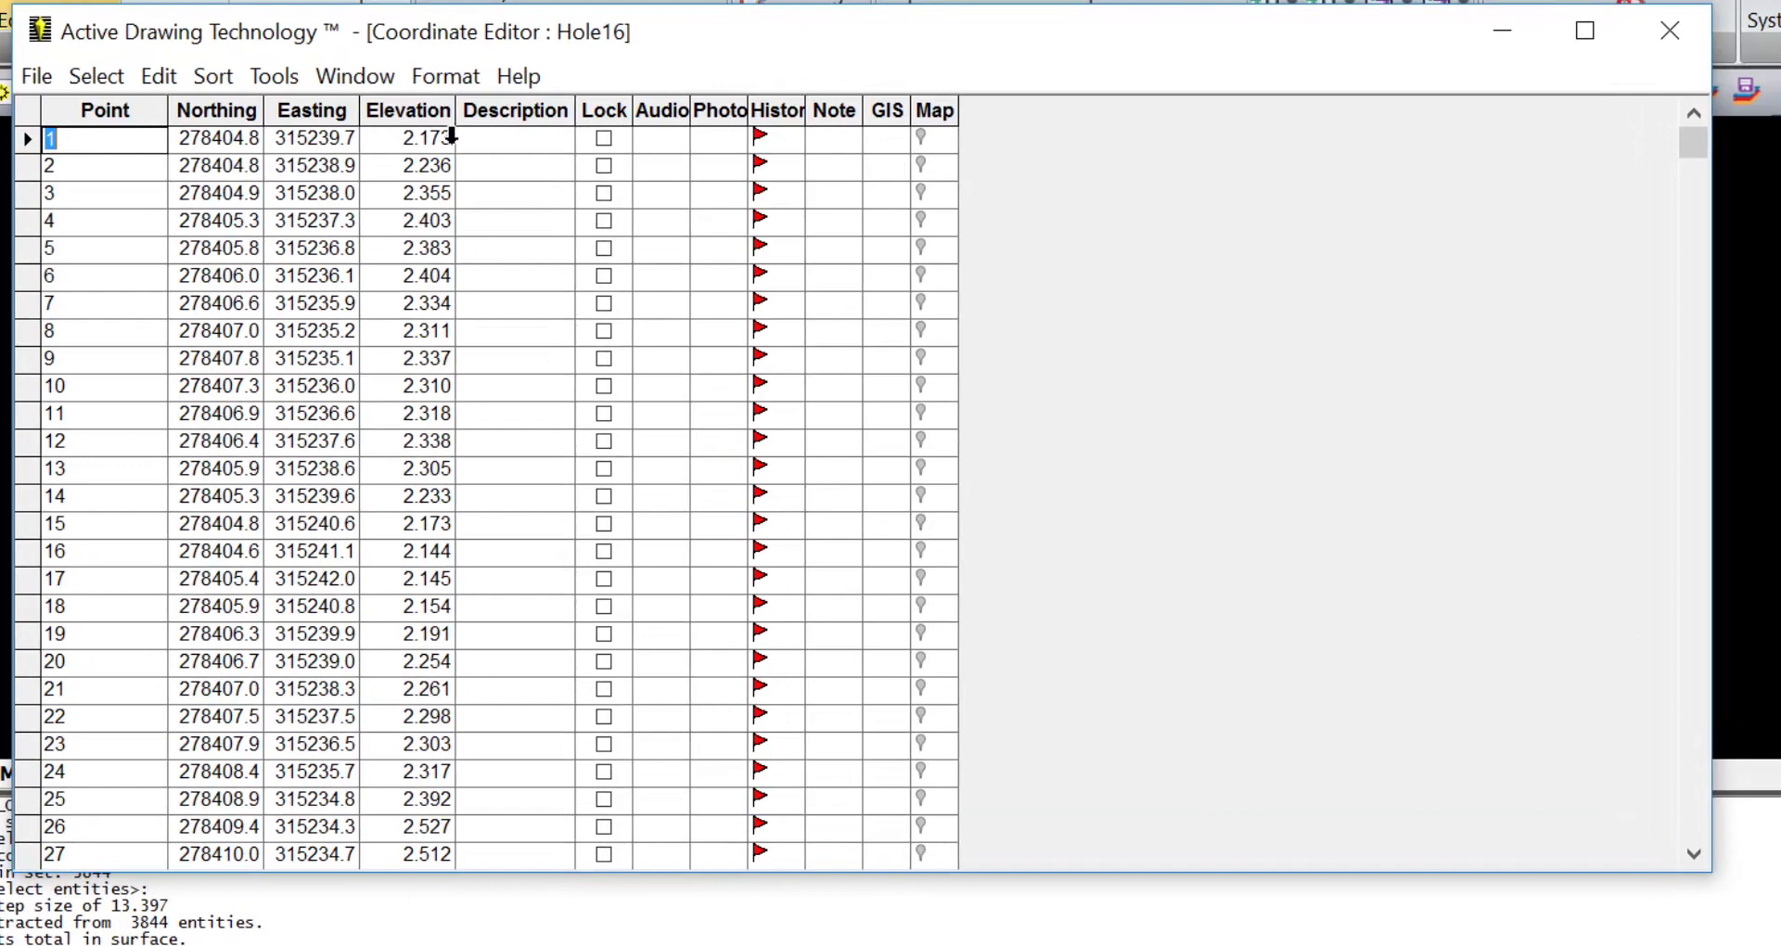
{"action": "left_click", "coordinate": [452, 136]}
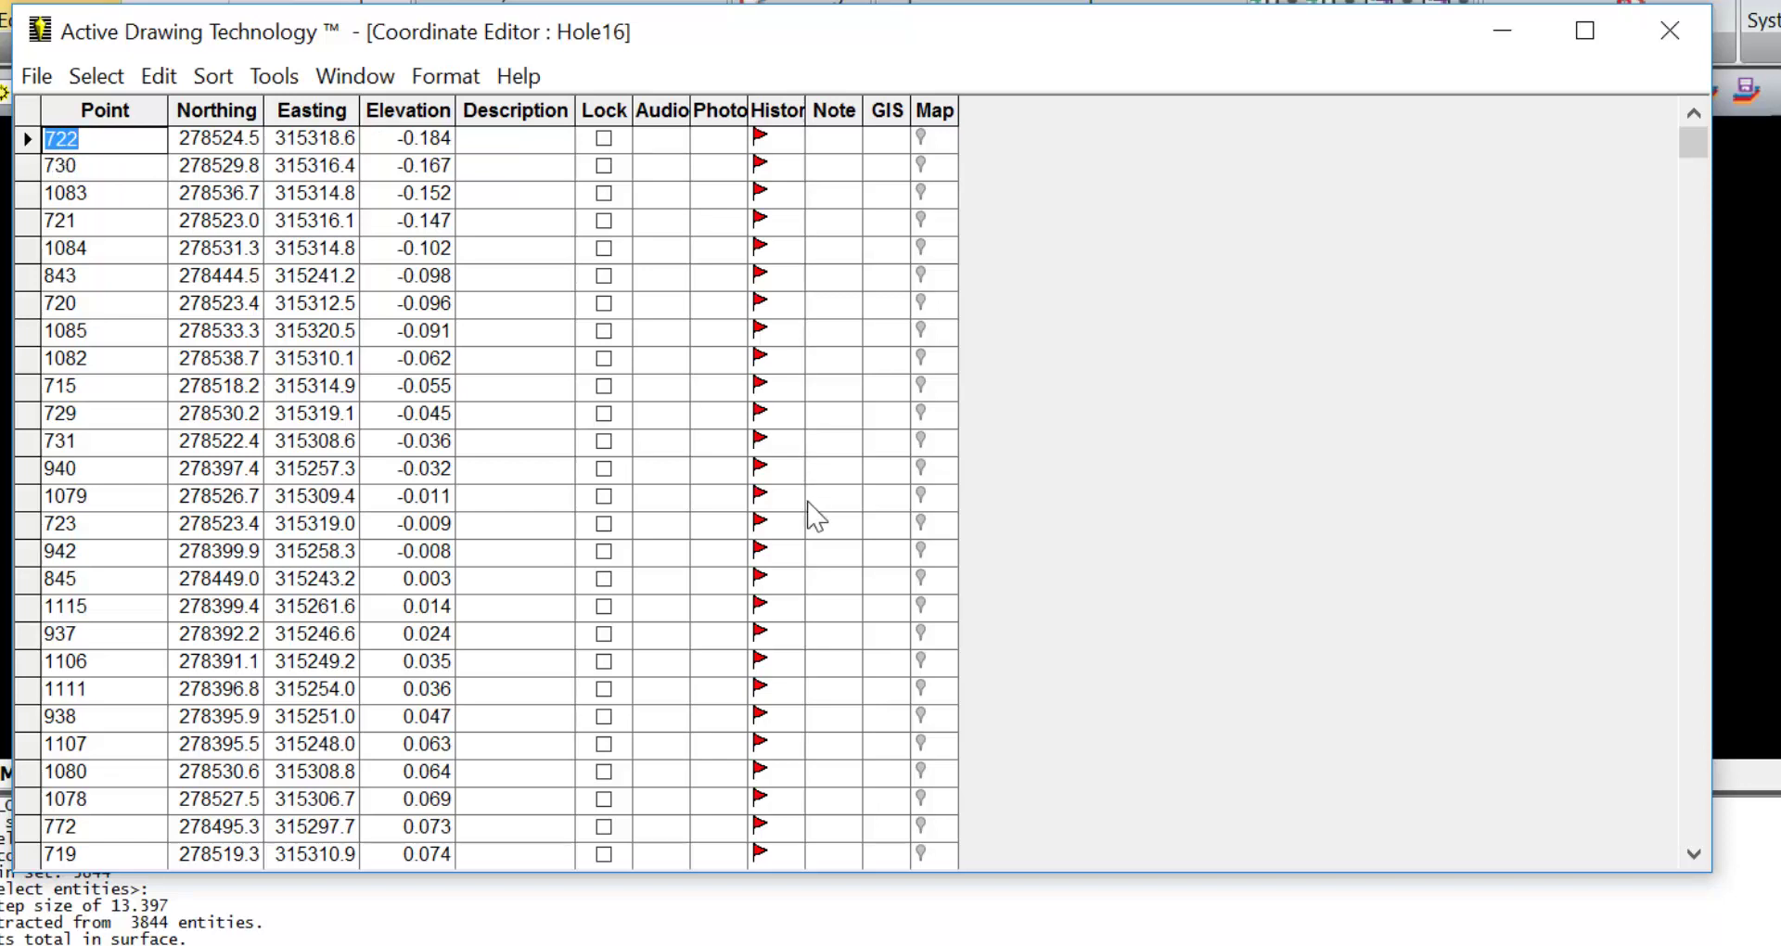
{"action": "left_click", "coordinate": [432, 119]}
{"action": "left_click", "coordinate": [431, 114]}
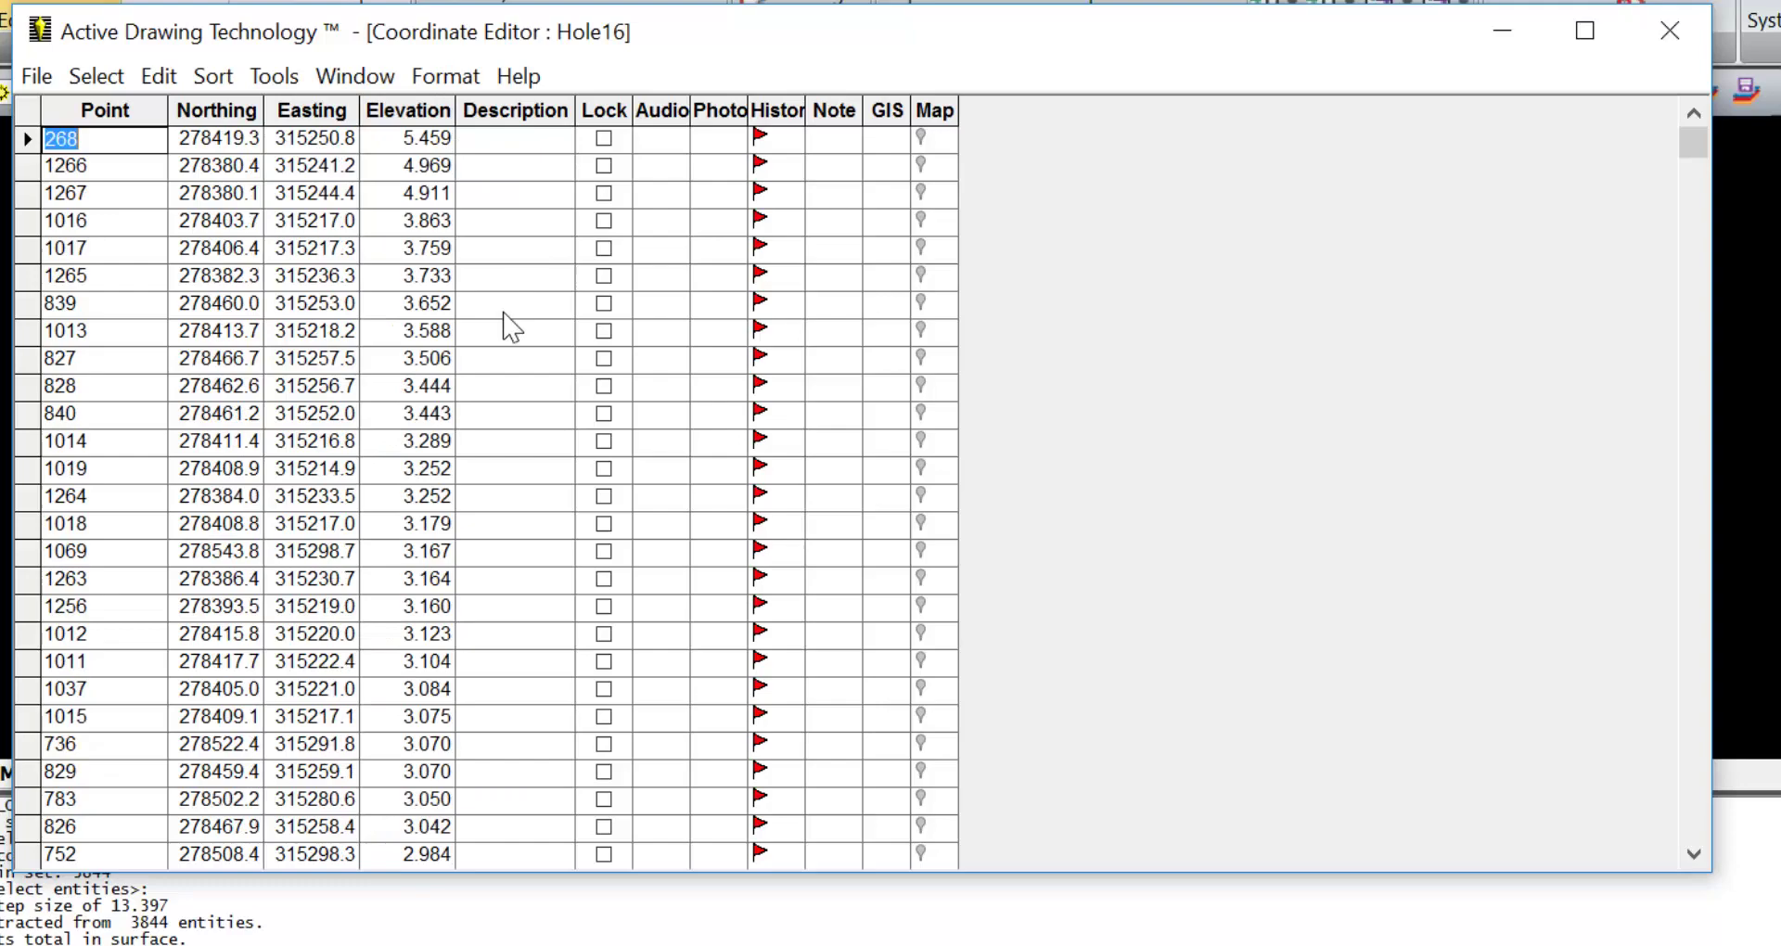
{"action": "left_click", "coordinate": [1670, 34]}
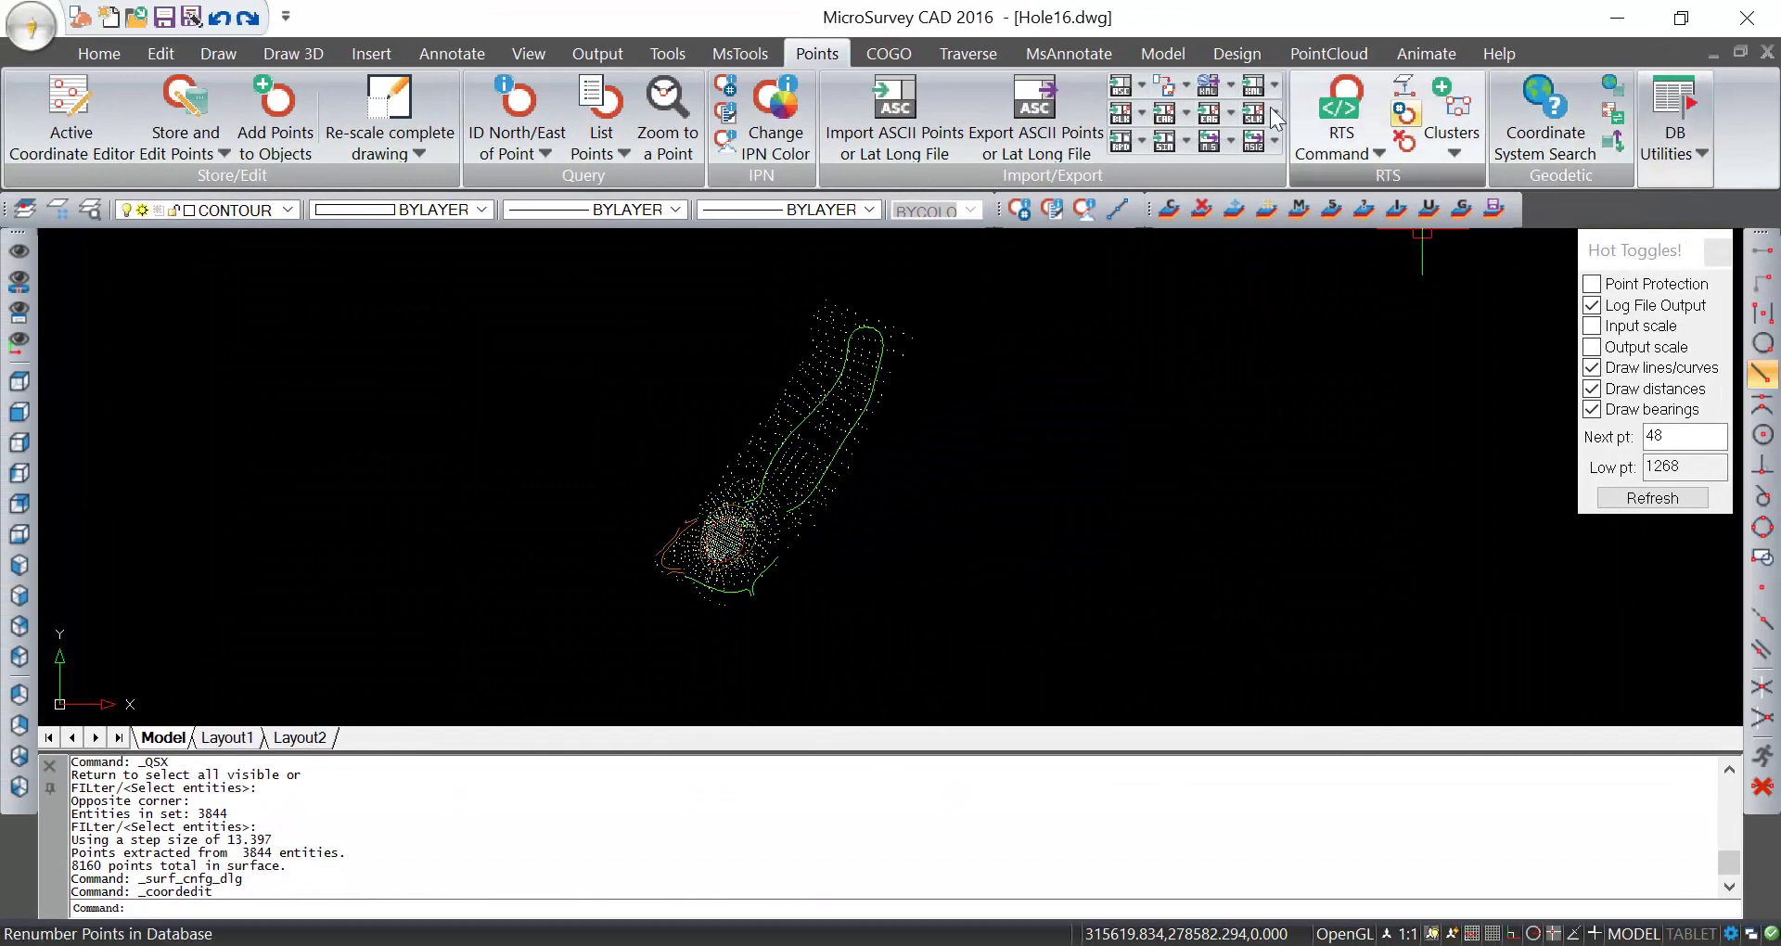
Configure the surface data extraction to filter by entity and turn off filtering by Z.
{"action": "left_click", "coordinate": [1183, 53]}
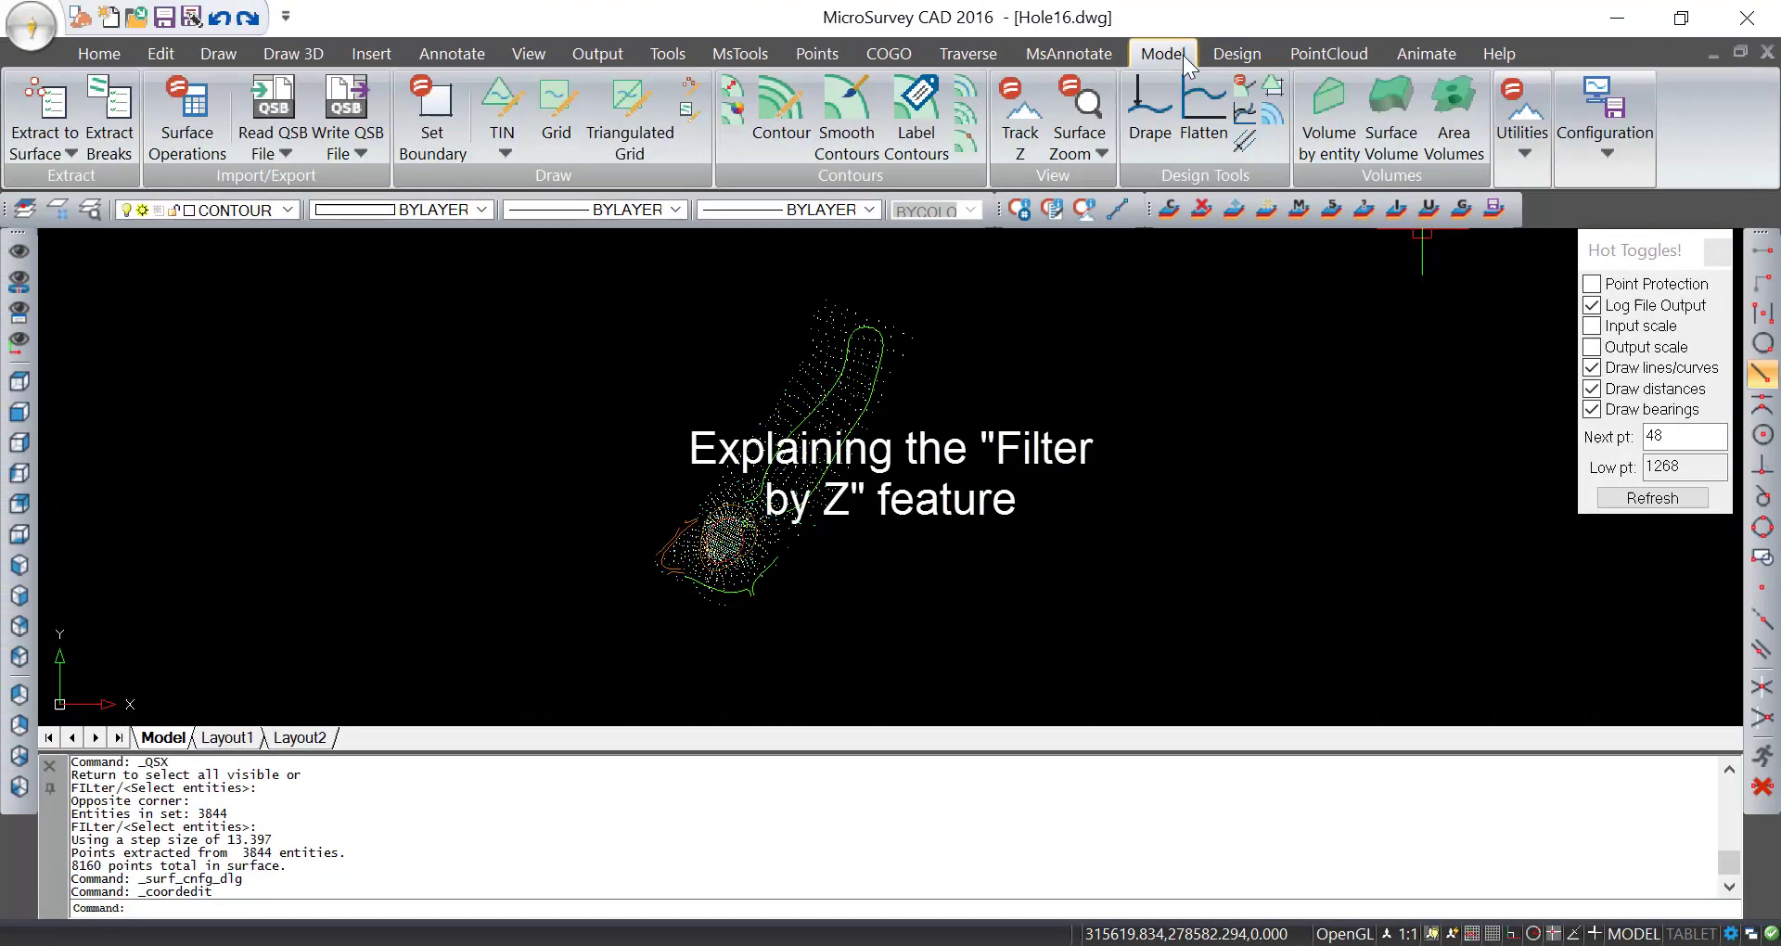
{"action": "left_click", "coordinate": [1615, 148]}
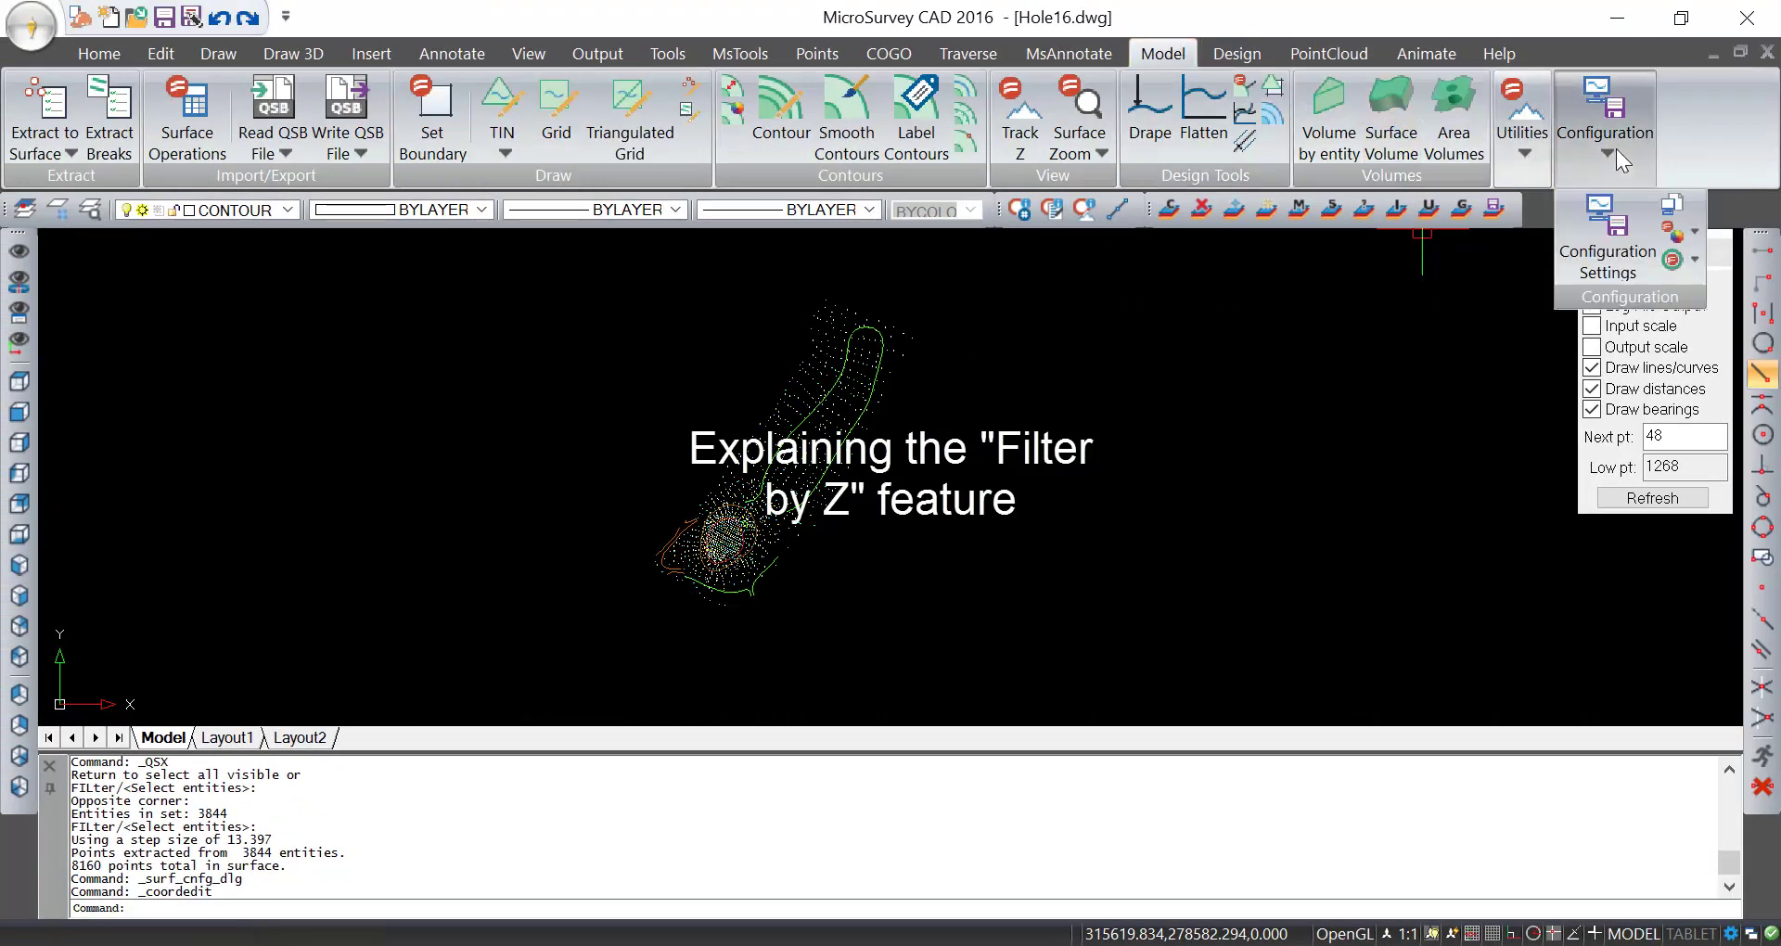
{"action": "left_click", "coordinate": [1605, 247]}
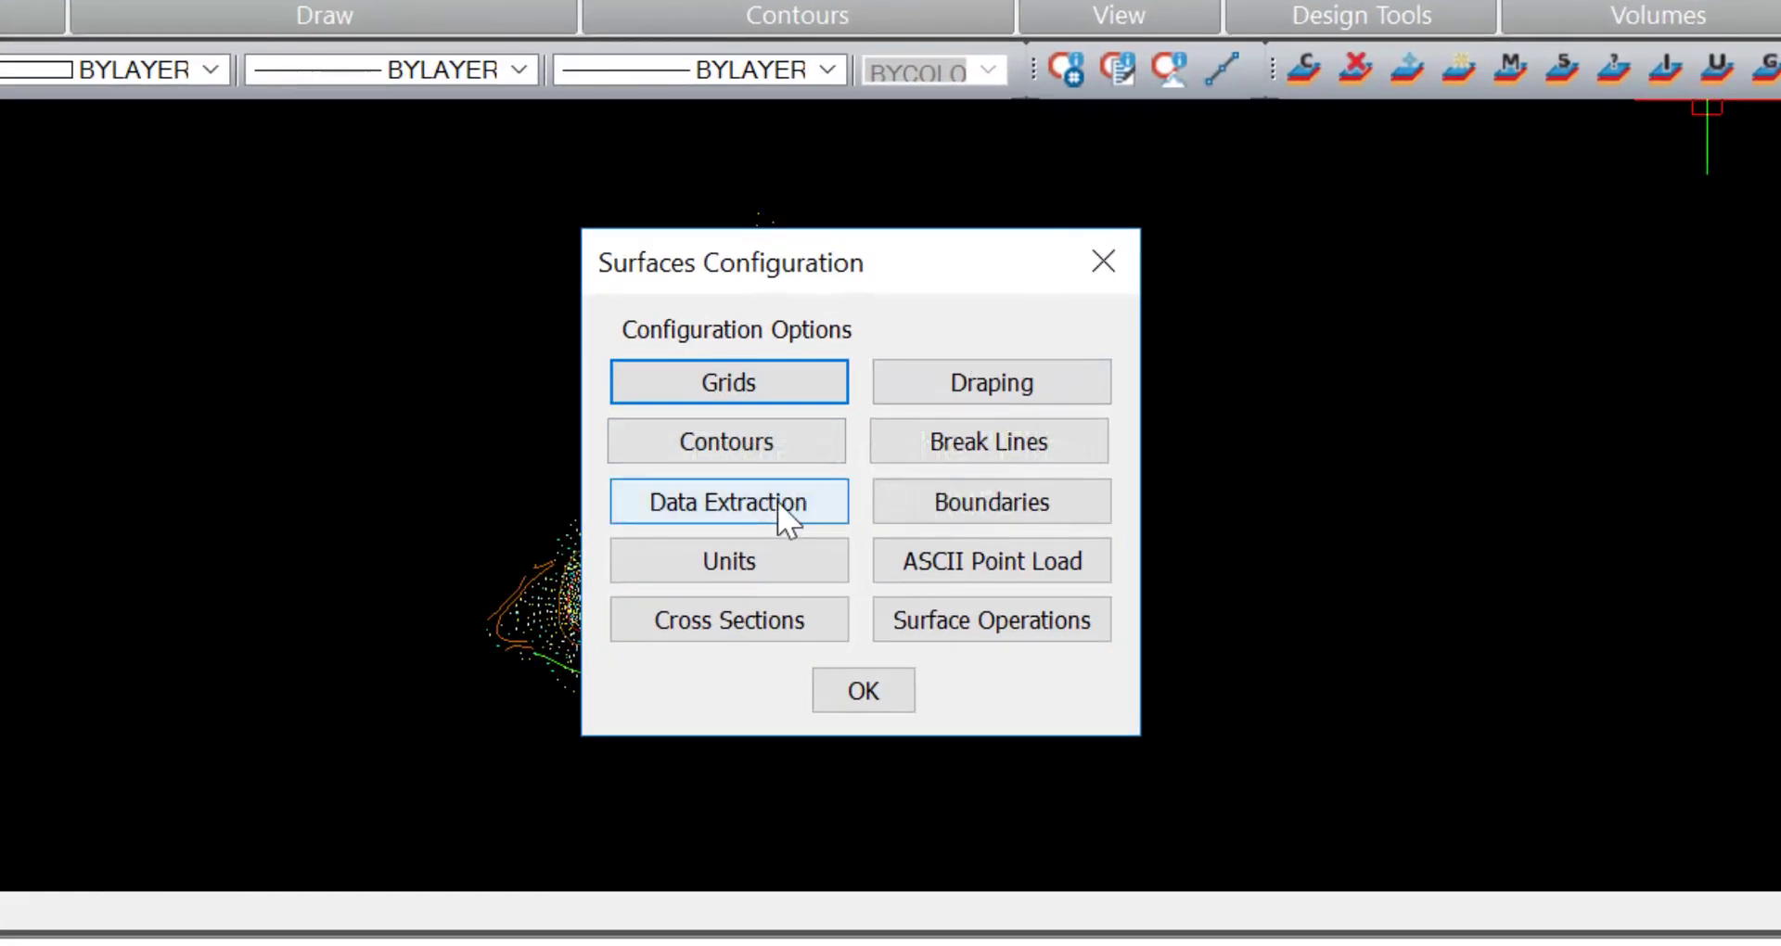
{"action": "left_click", "coordinate": [777, 501]}
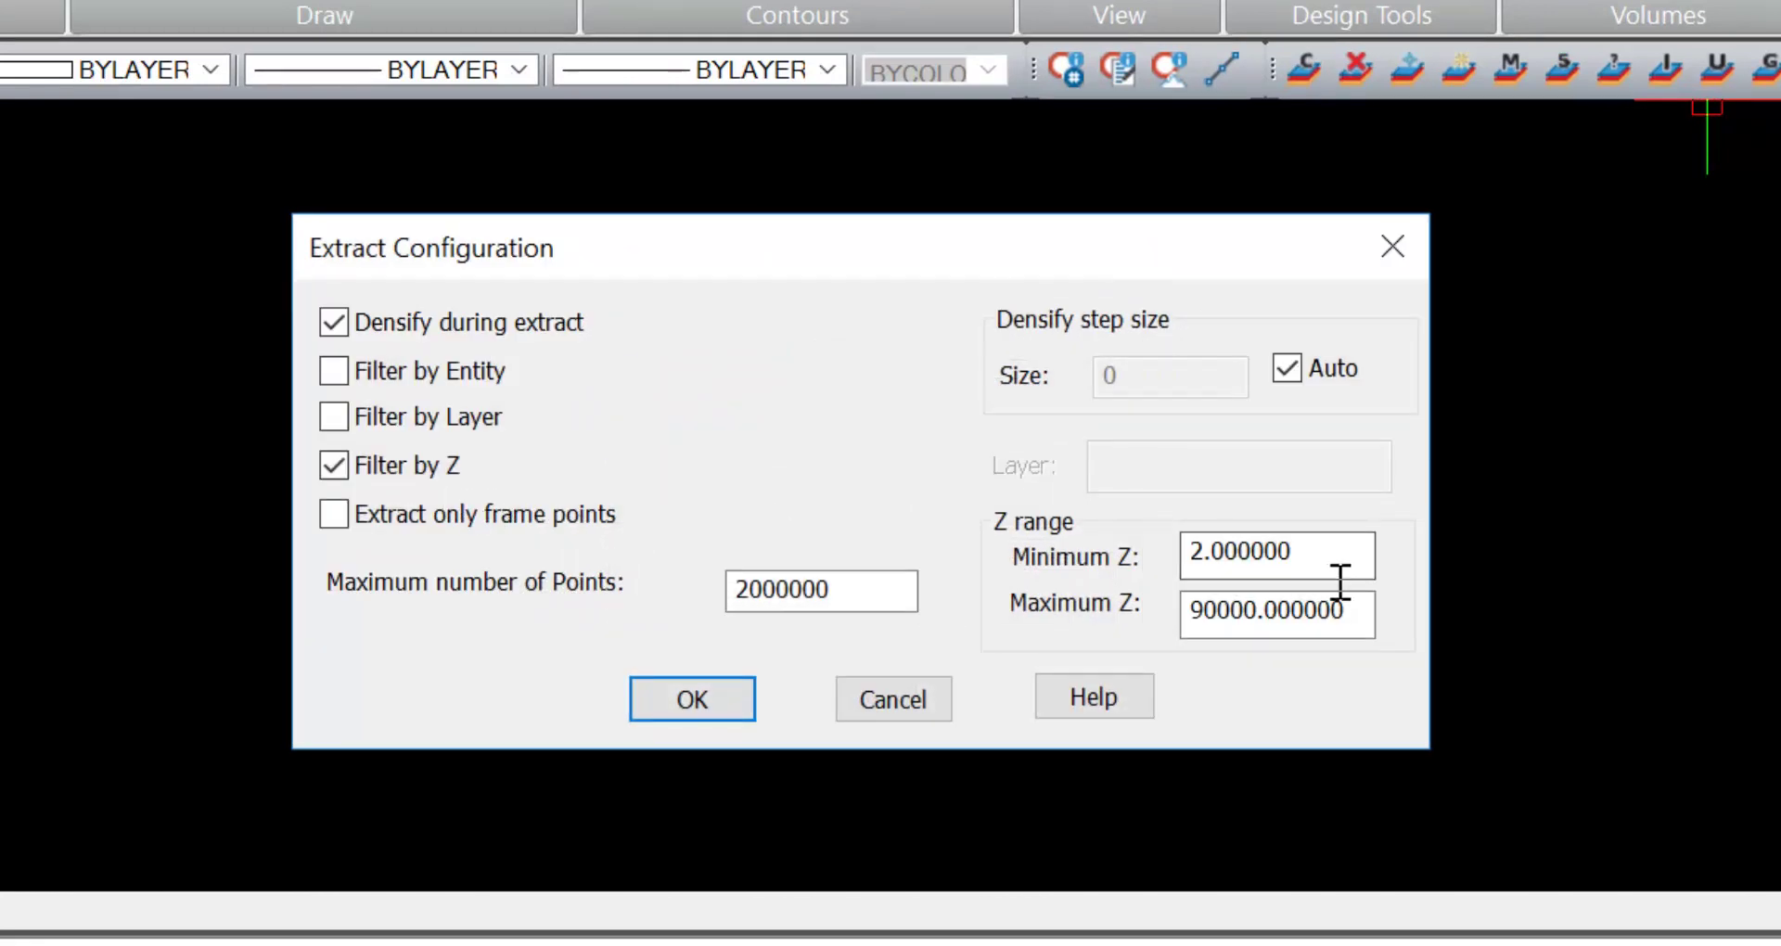
{"action": "left_click_drag", "start_coordinate": [1336, 561], "coordinate": [1137, 575]}
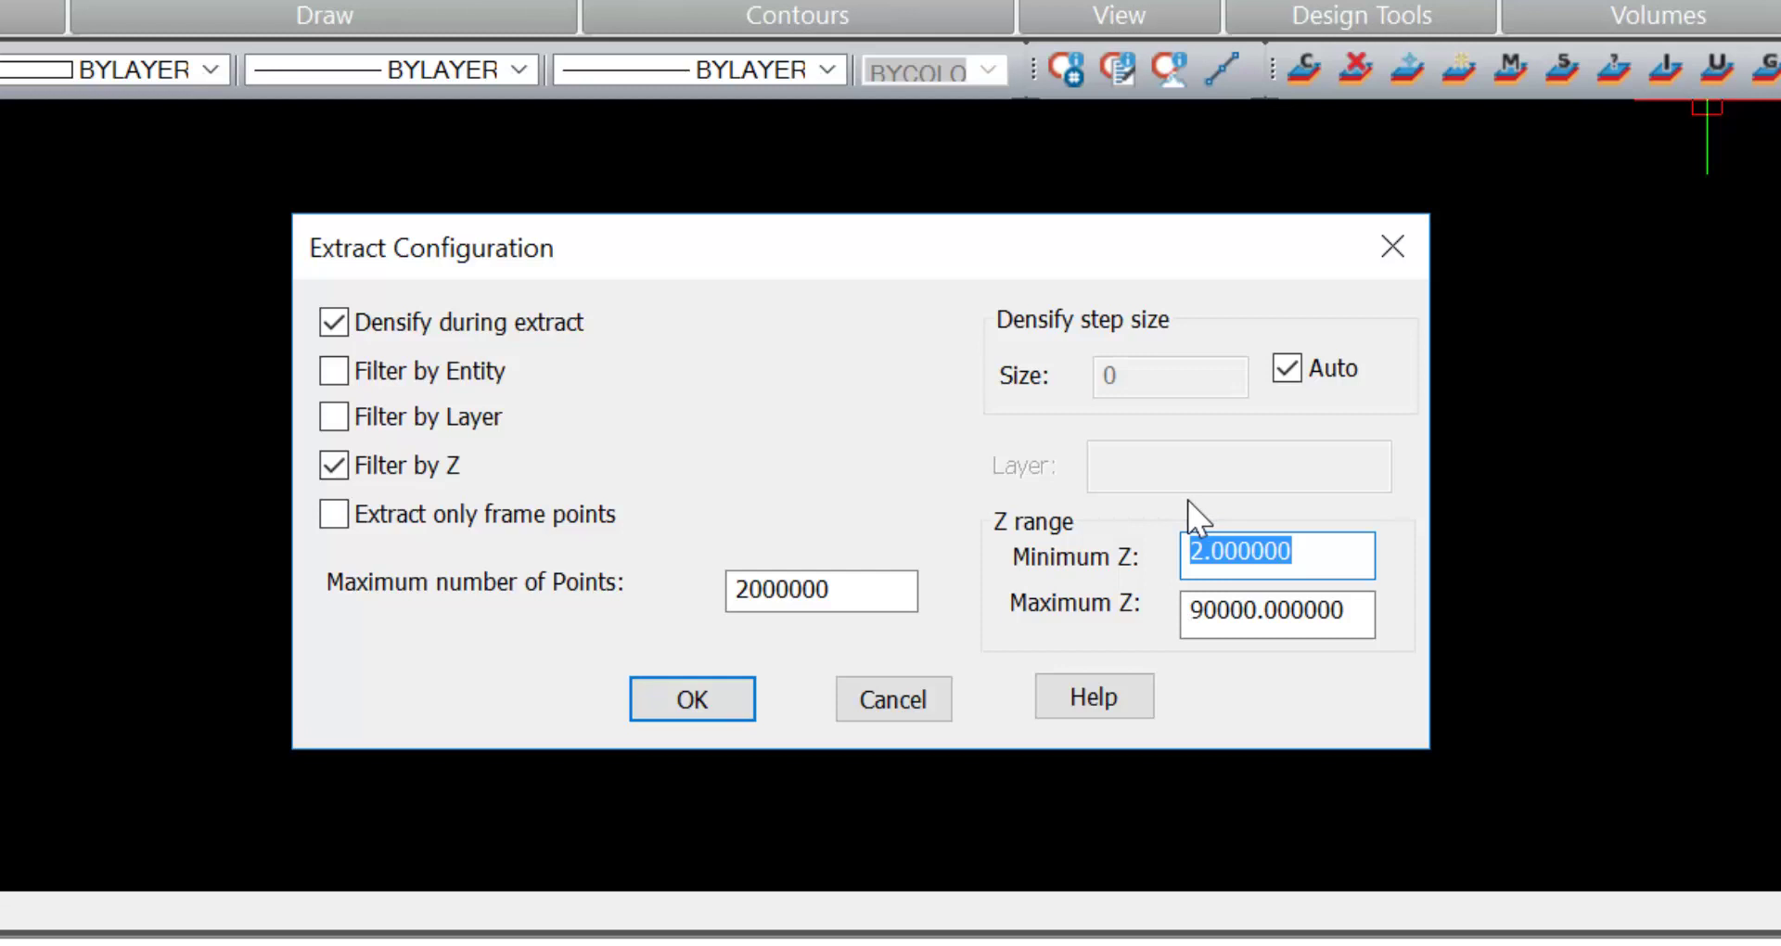
{"action": "left_click", "coordinate": [333, 465]}
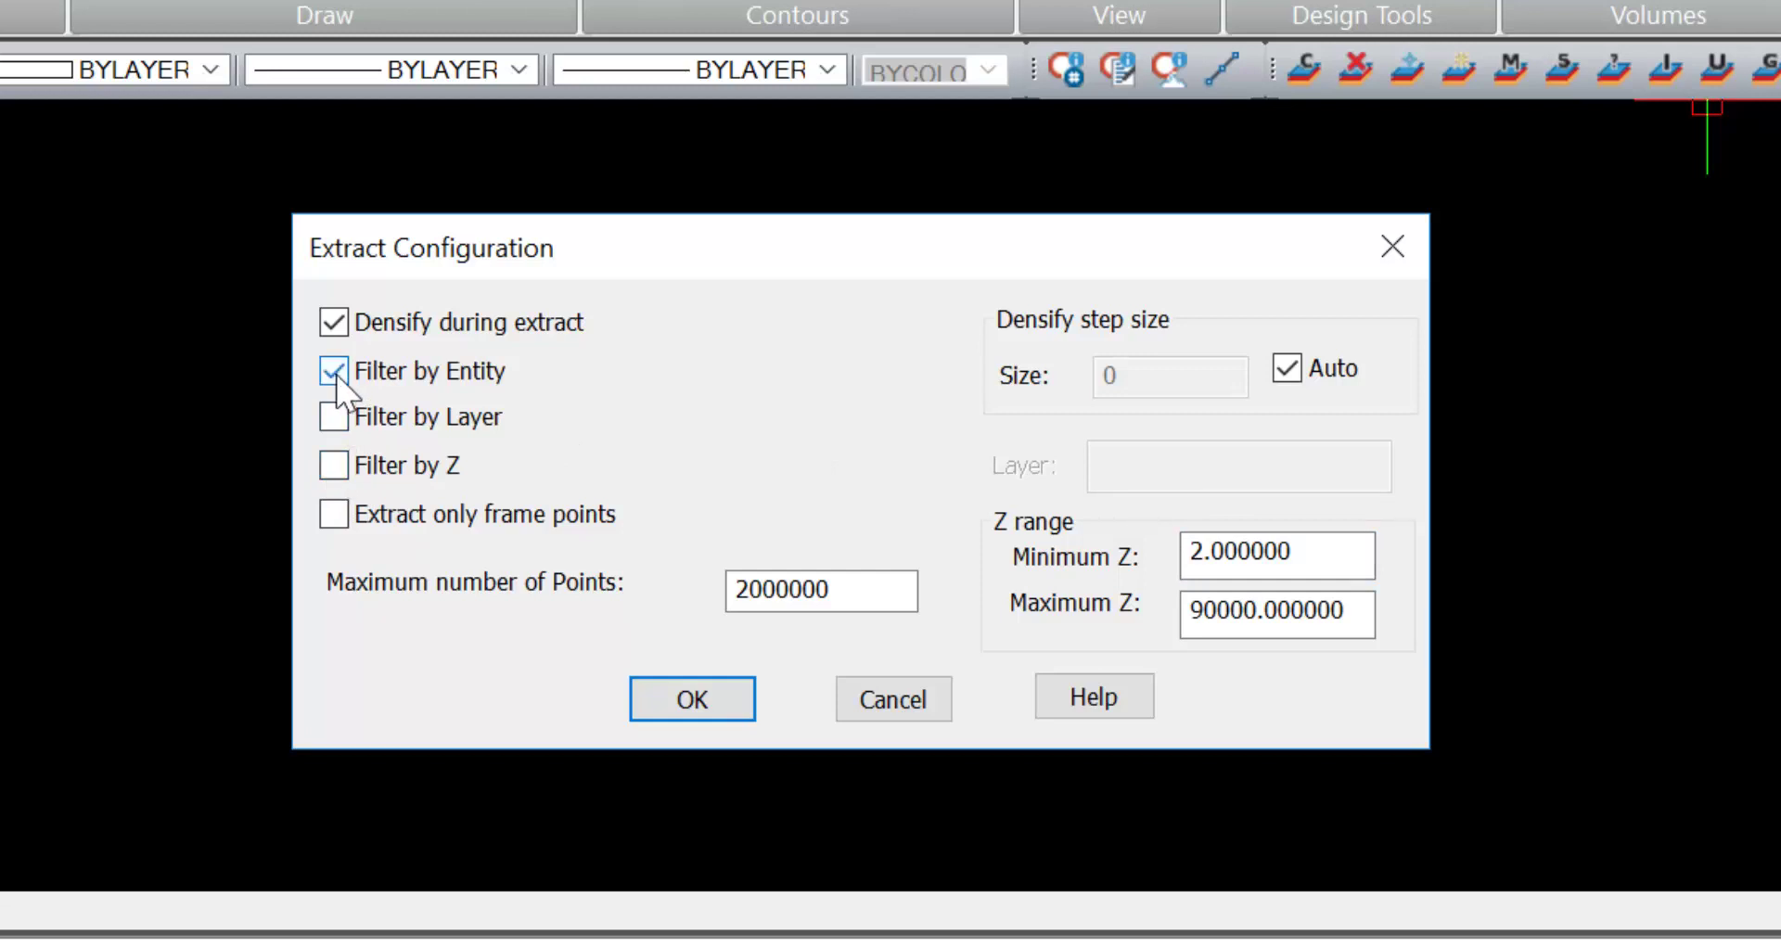
{"action": "left_click", "coordinate": [720, 698]}
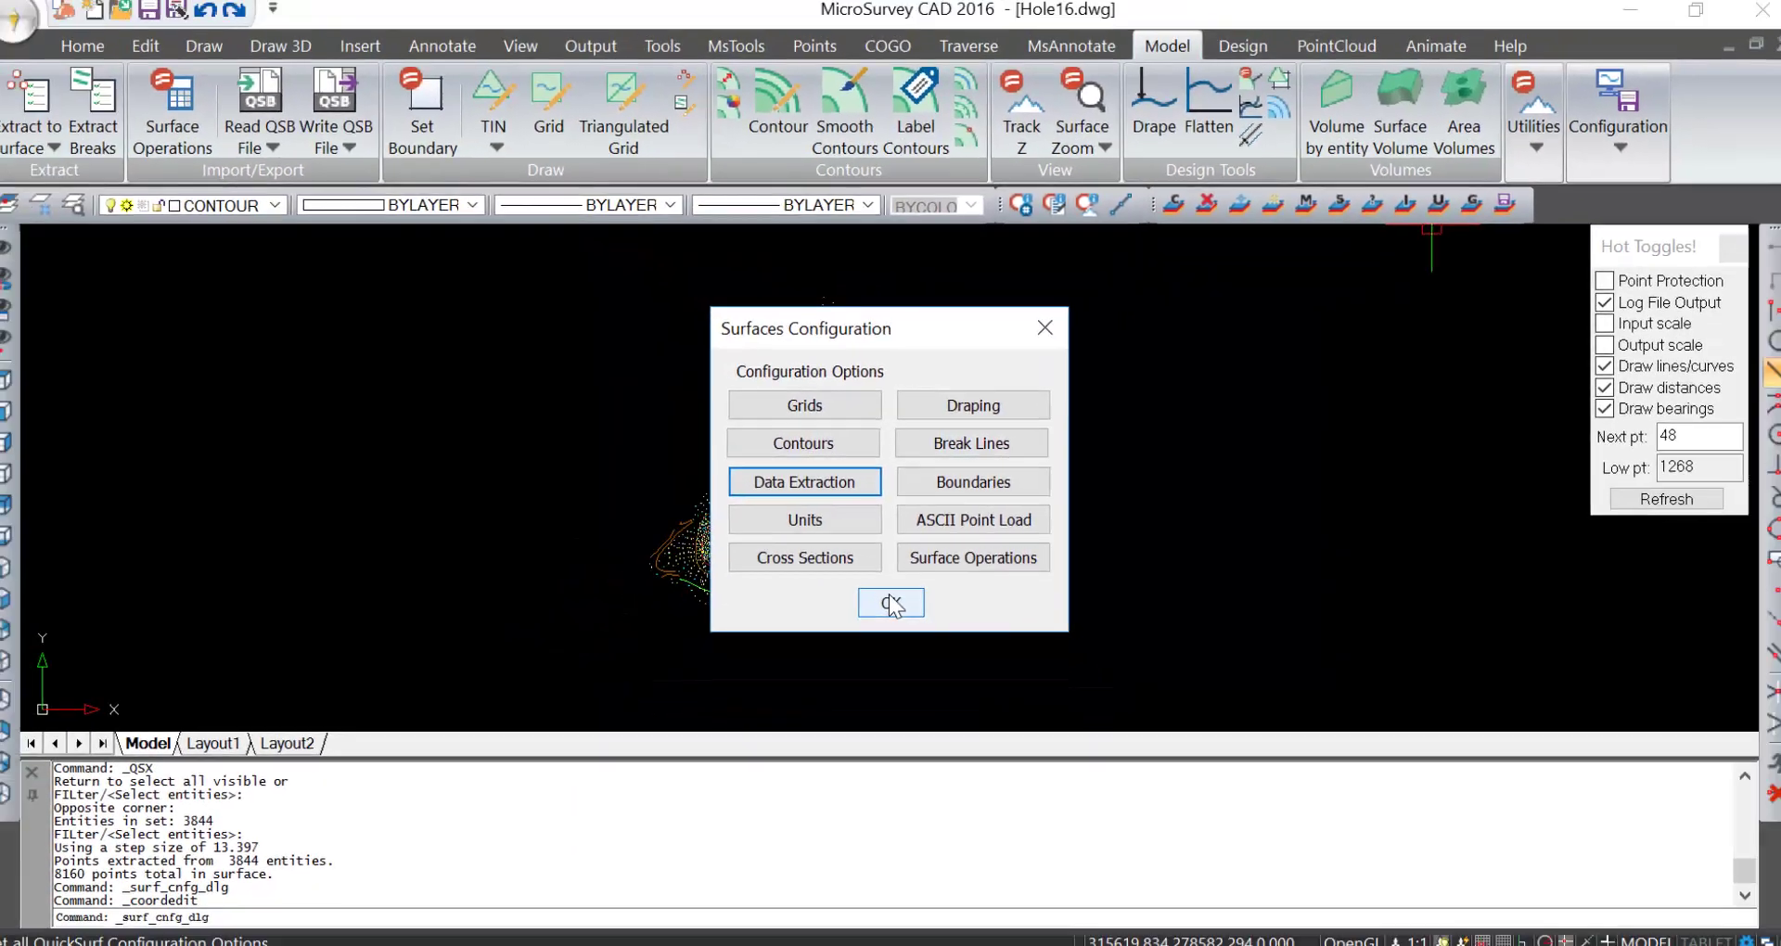
{"action": "left_click", "coordinate": [889, 598]}
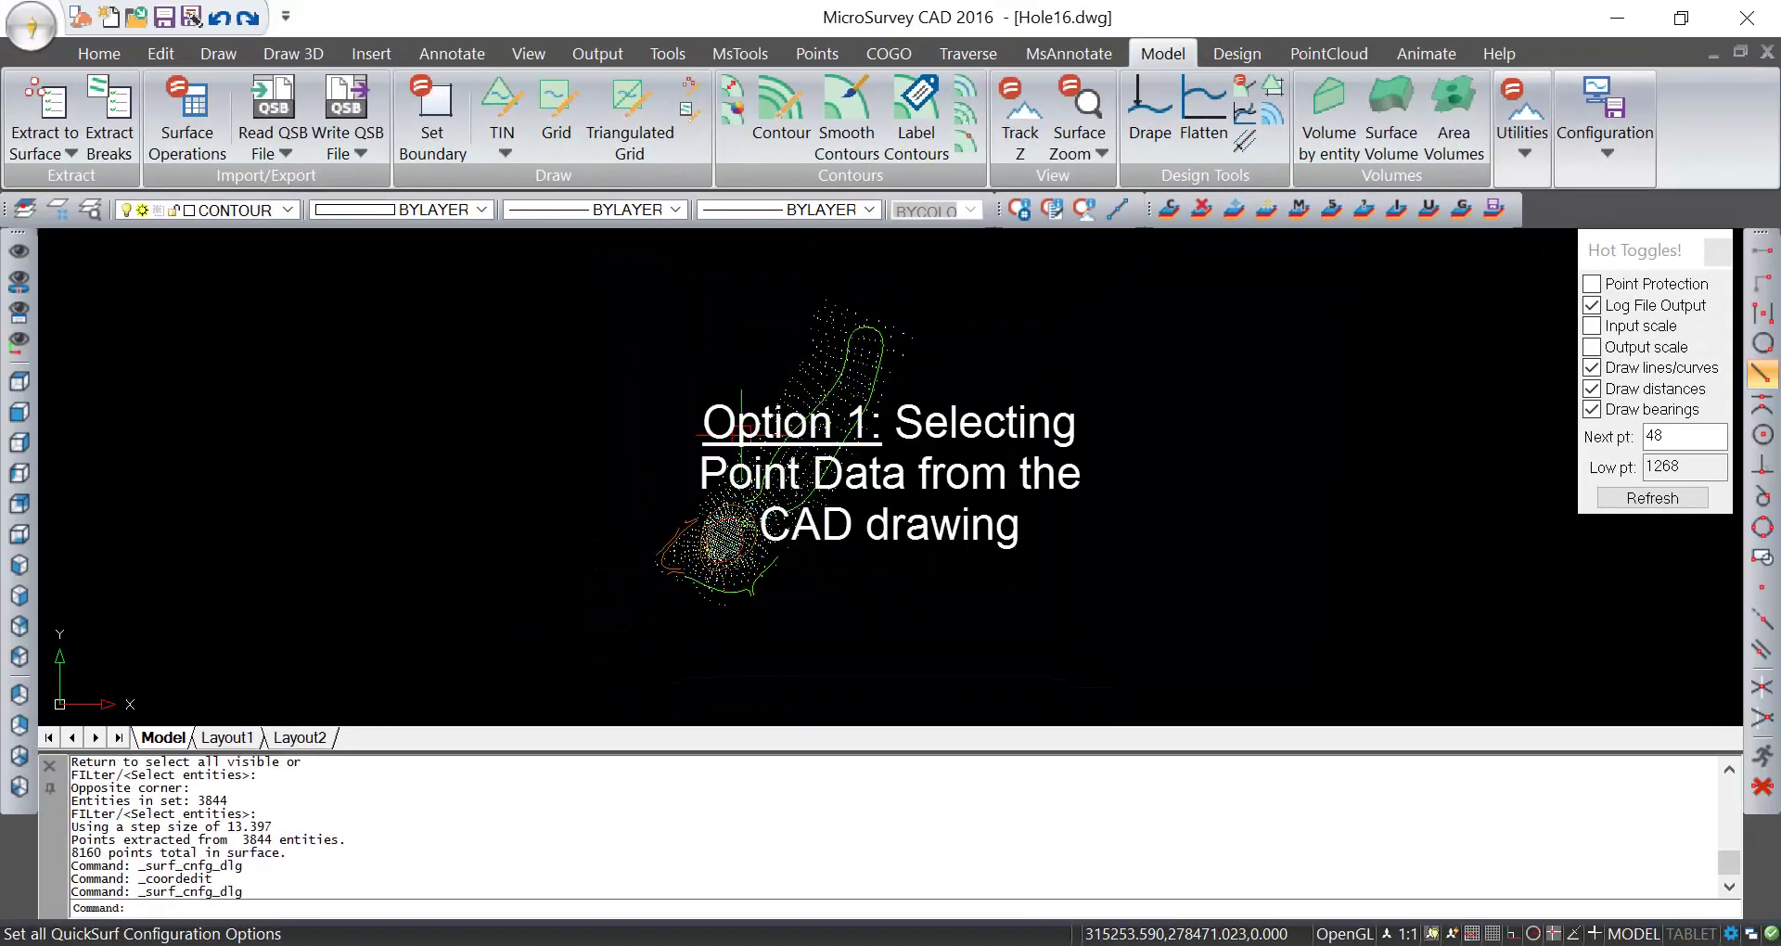
Start extracting drawing data to the GROUND surface, limiting the entity filter to Point entities.
{"action": "left_click", "coordinate": [53, 118]}
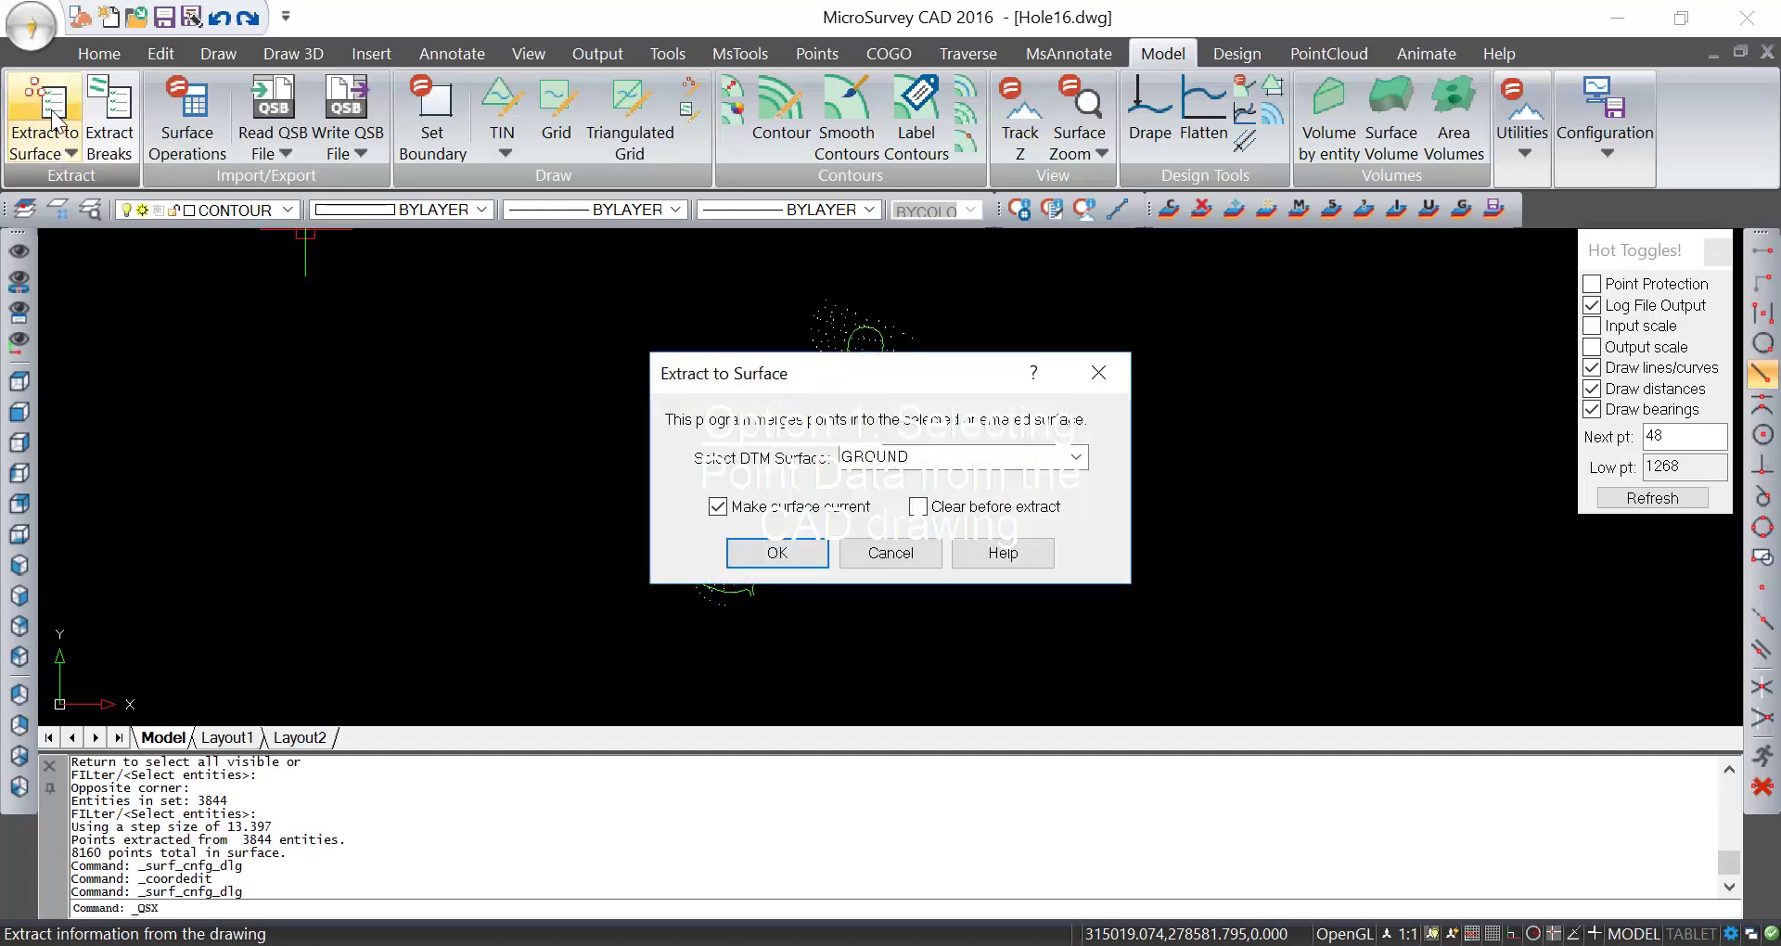
{"action": "left_click", "coordinate": [799, 549]}
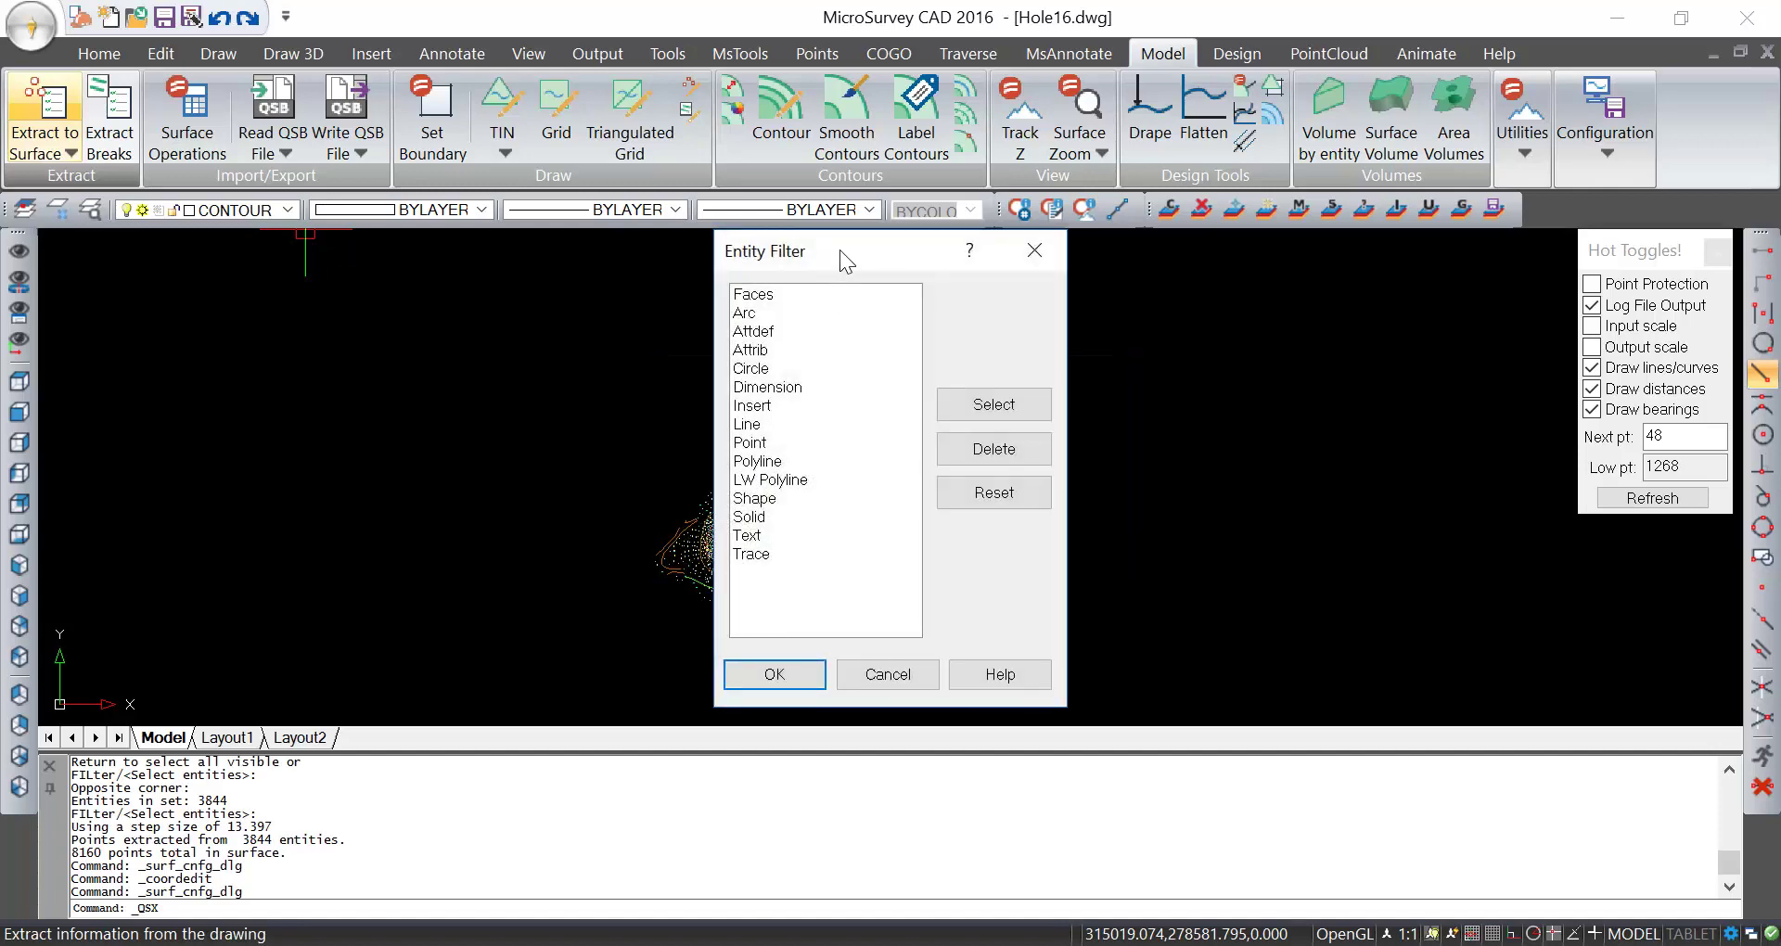
{"action": "left_click_drag", "start_coordinate": [838, 249], "coordinate": [346, 238]}
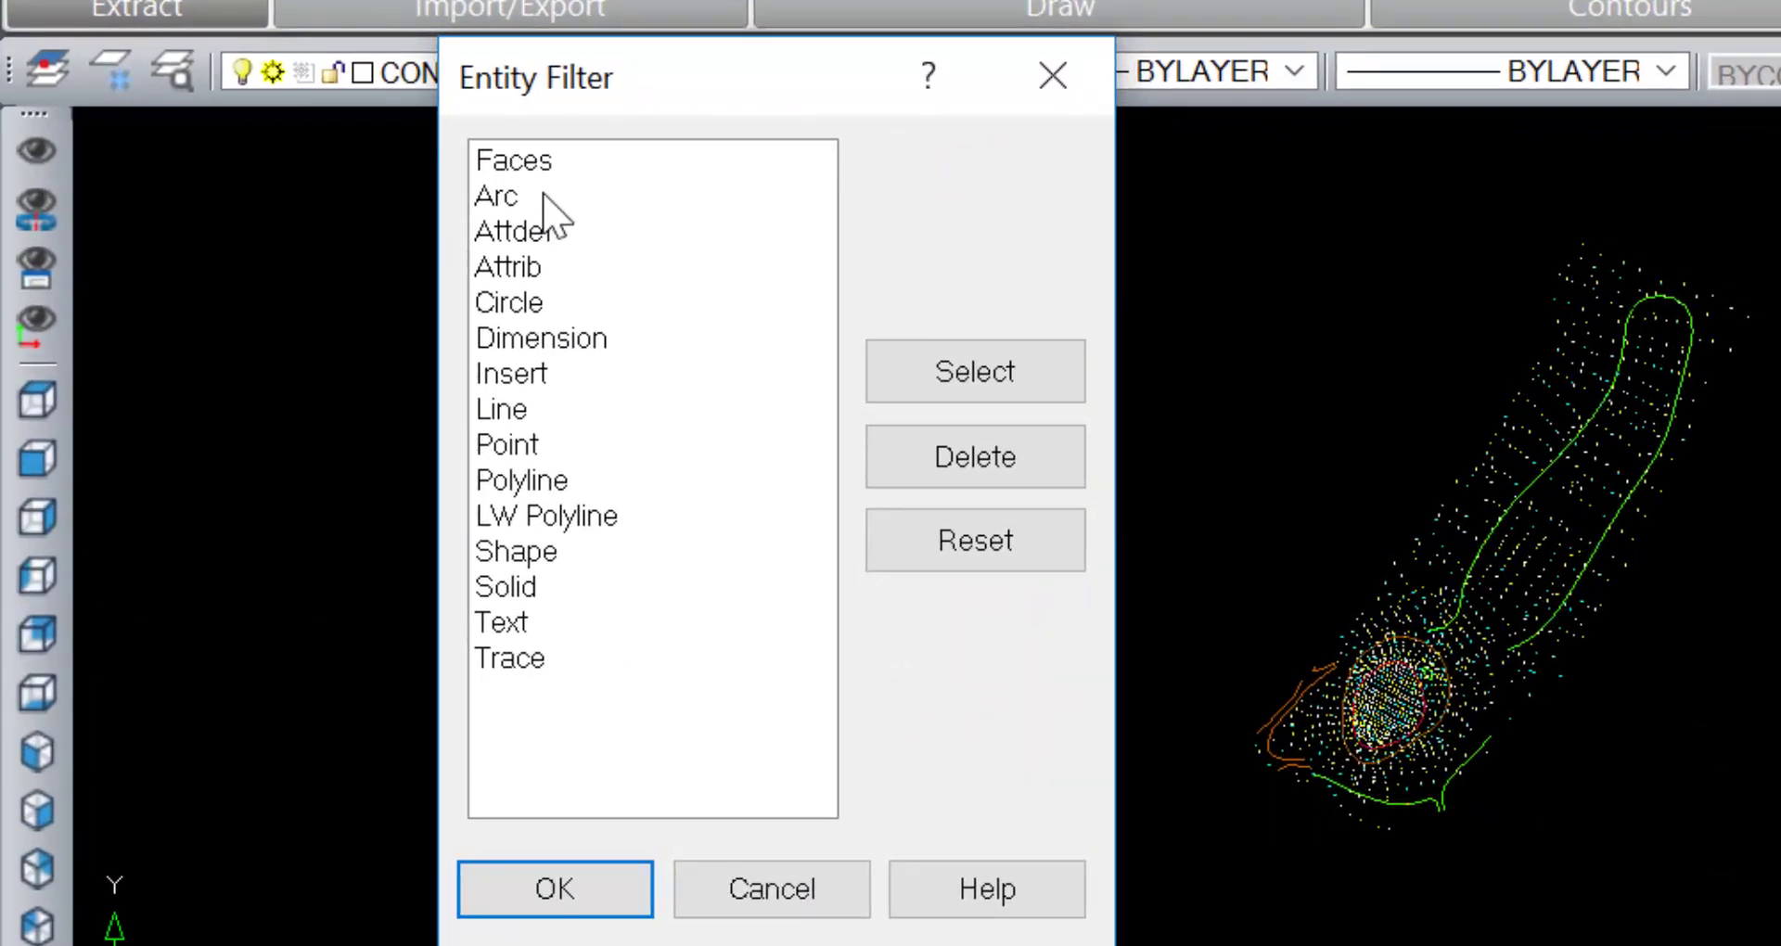
{"action": "left_click", "coordinate": [517, 447]}
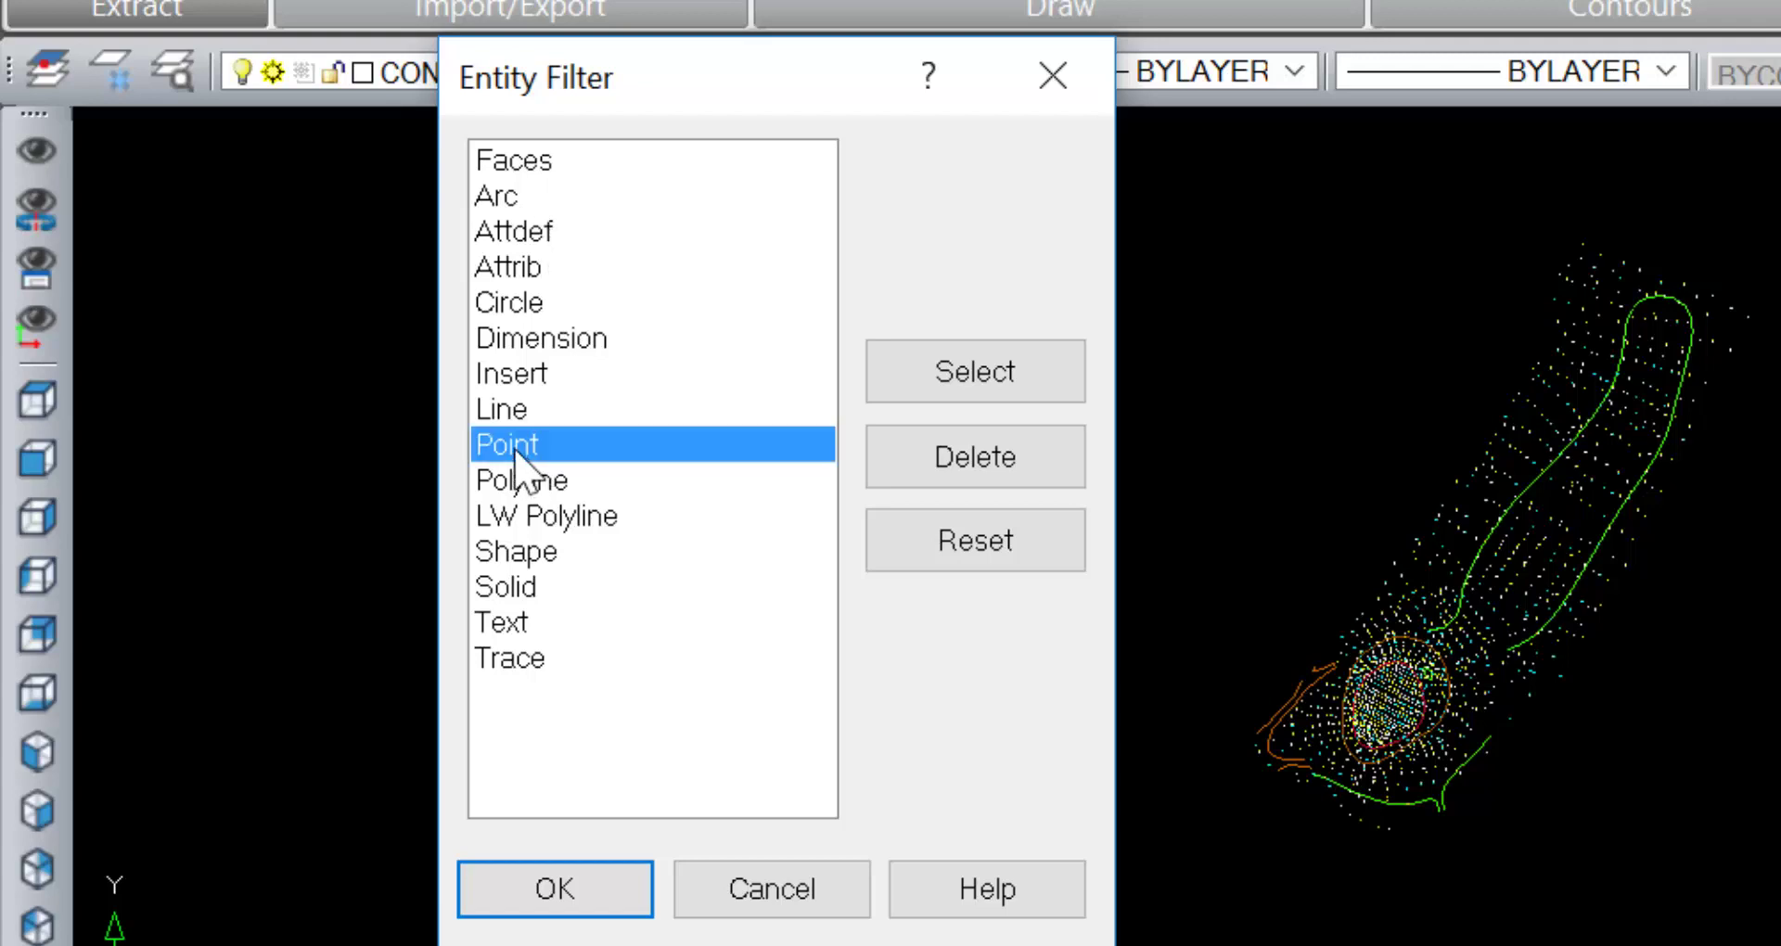
{"action": "left_click", "coordinate": [1009, 370]}
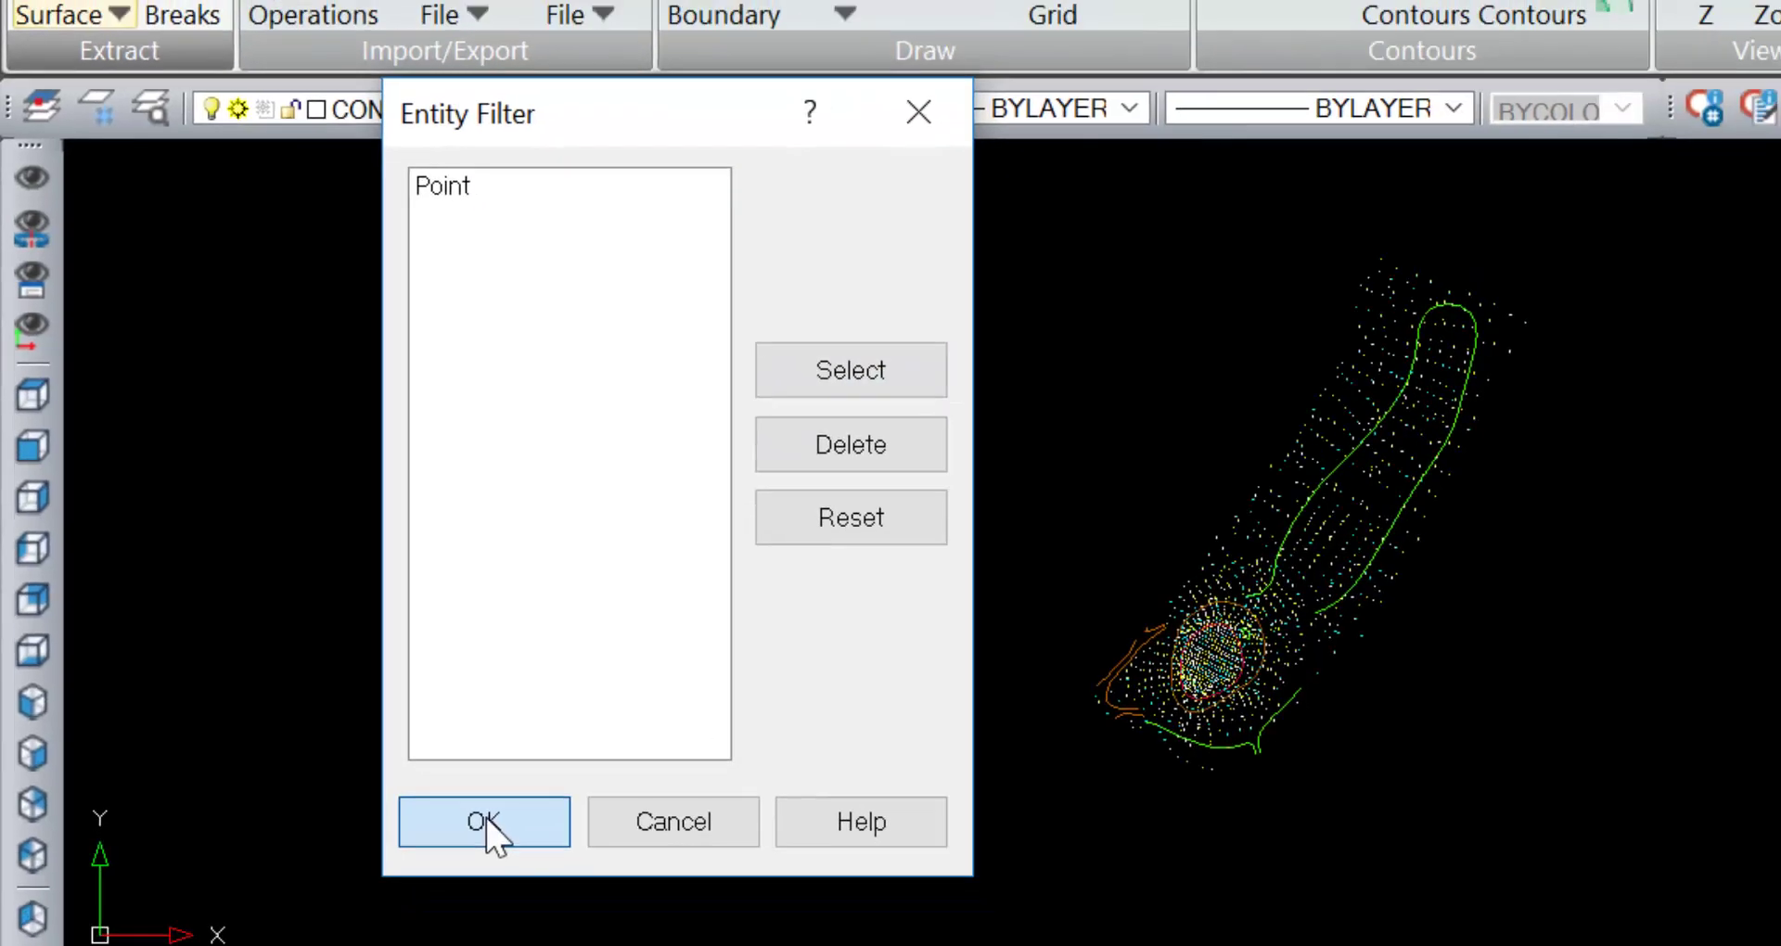
{"action": "left_click", "coordinate": [484, 824]}
Window-select all the survey data in the drawing and complete the point extraction to the surface.
{"action": "left_click", "coordinate": [595, 633]}
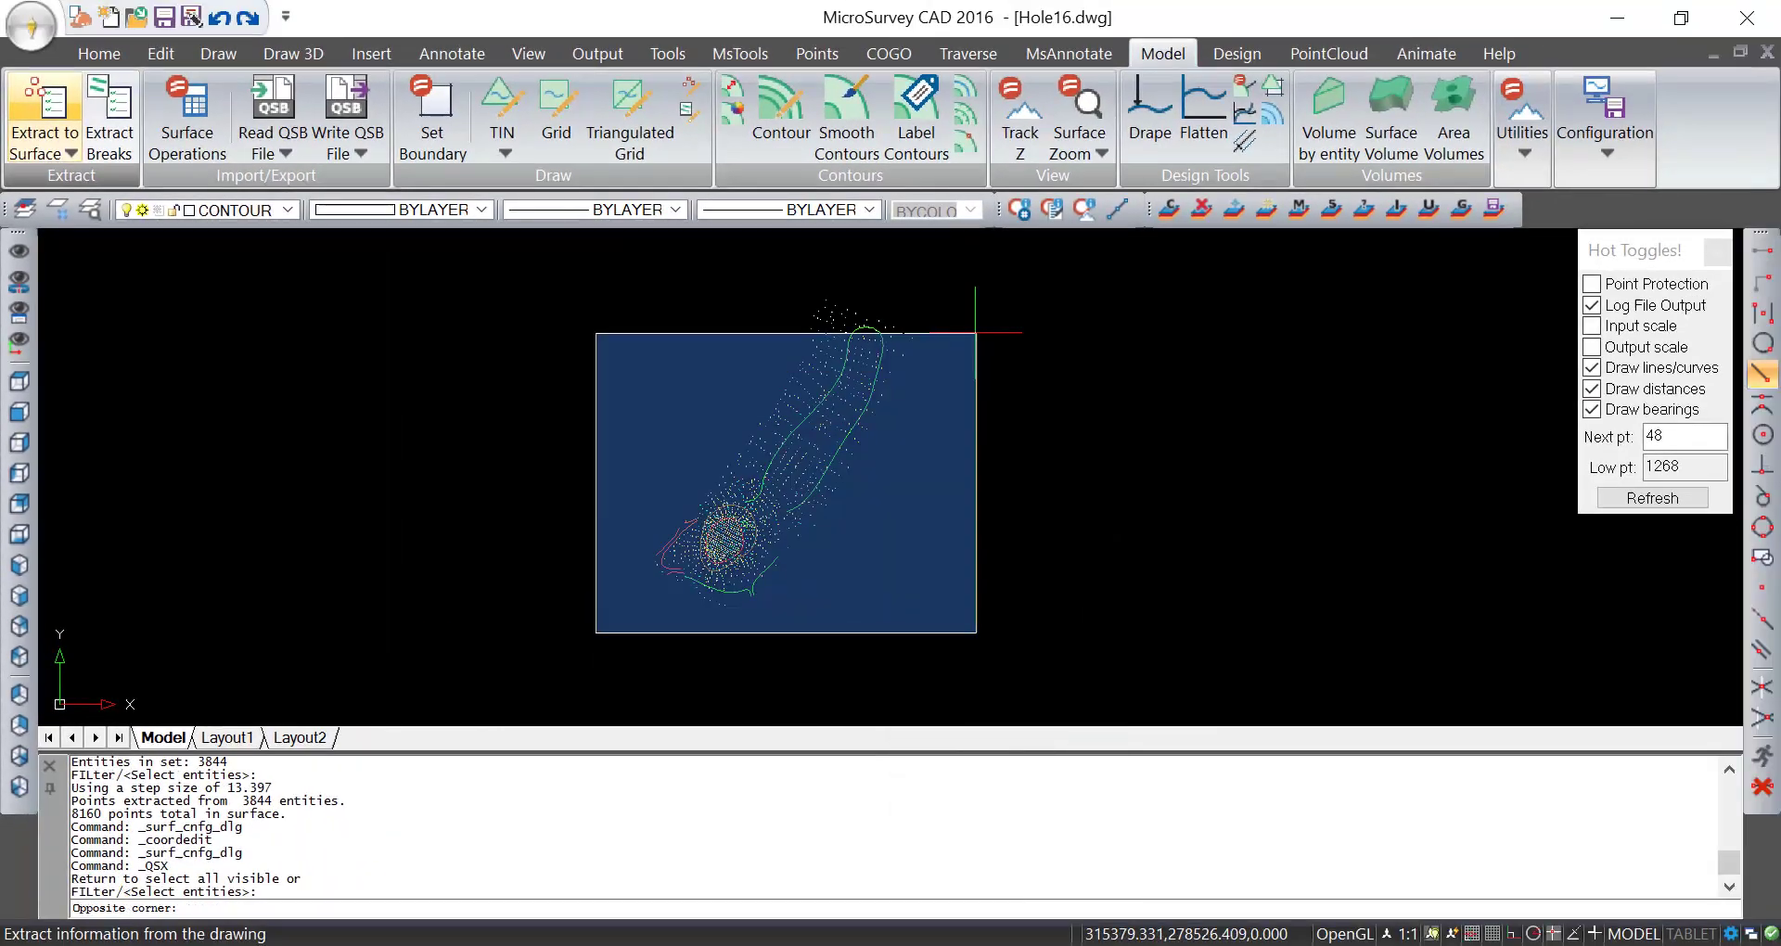
{"action": "right_click", "coordinate": [972, 278]}
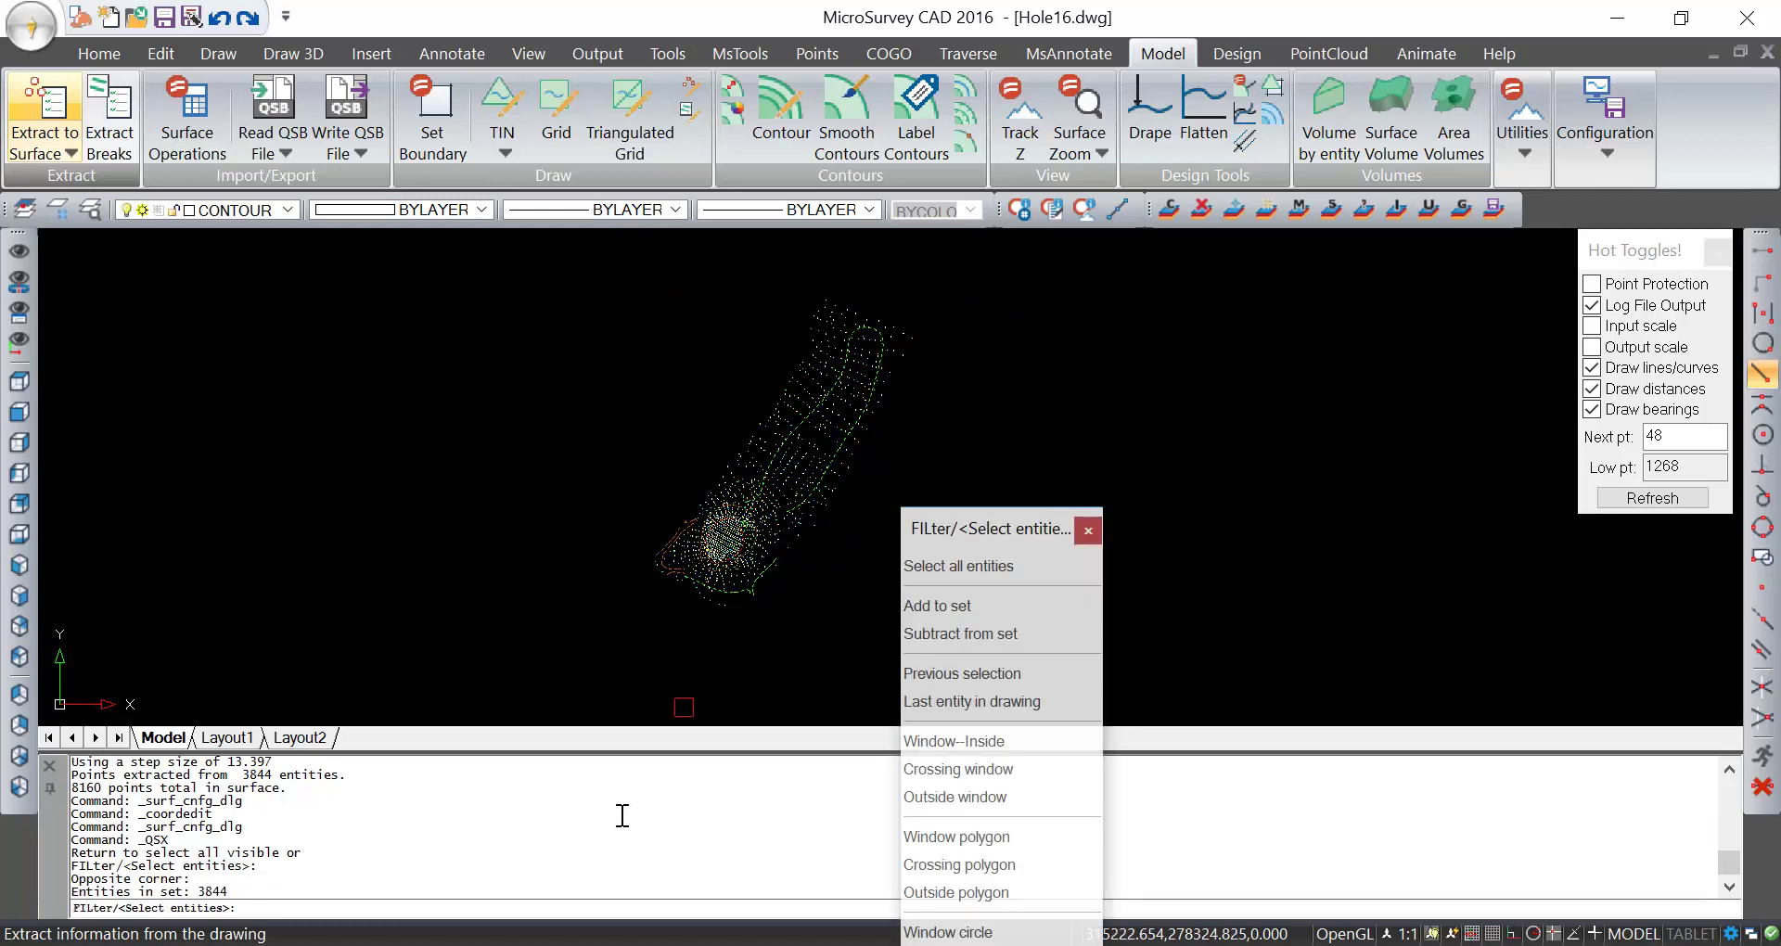
{"action": "key", "text": "Return"}
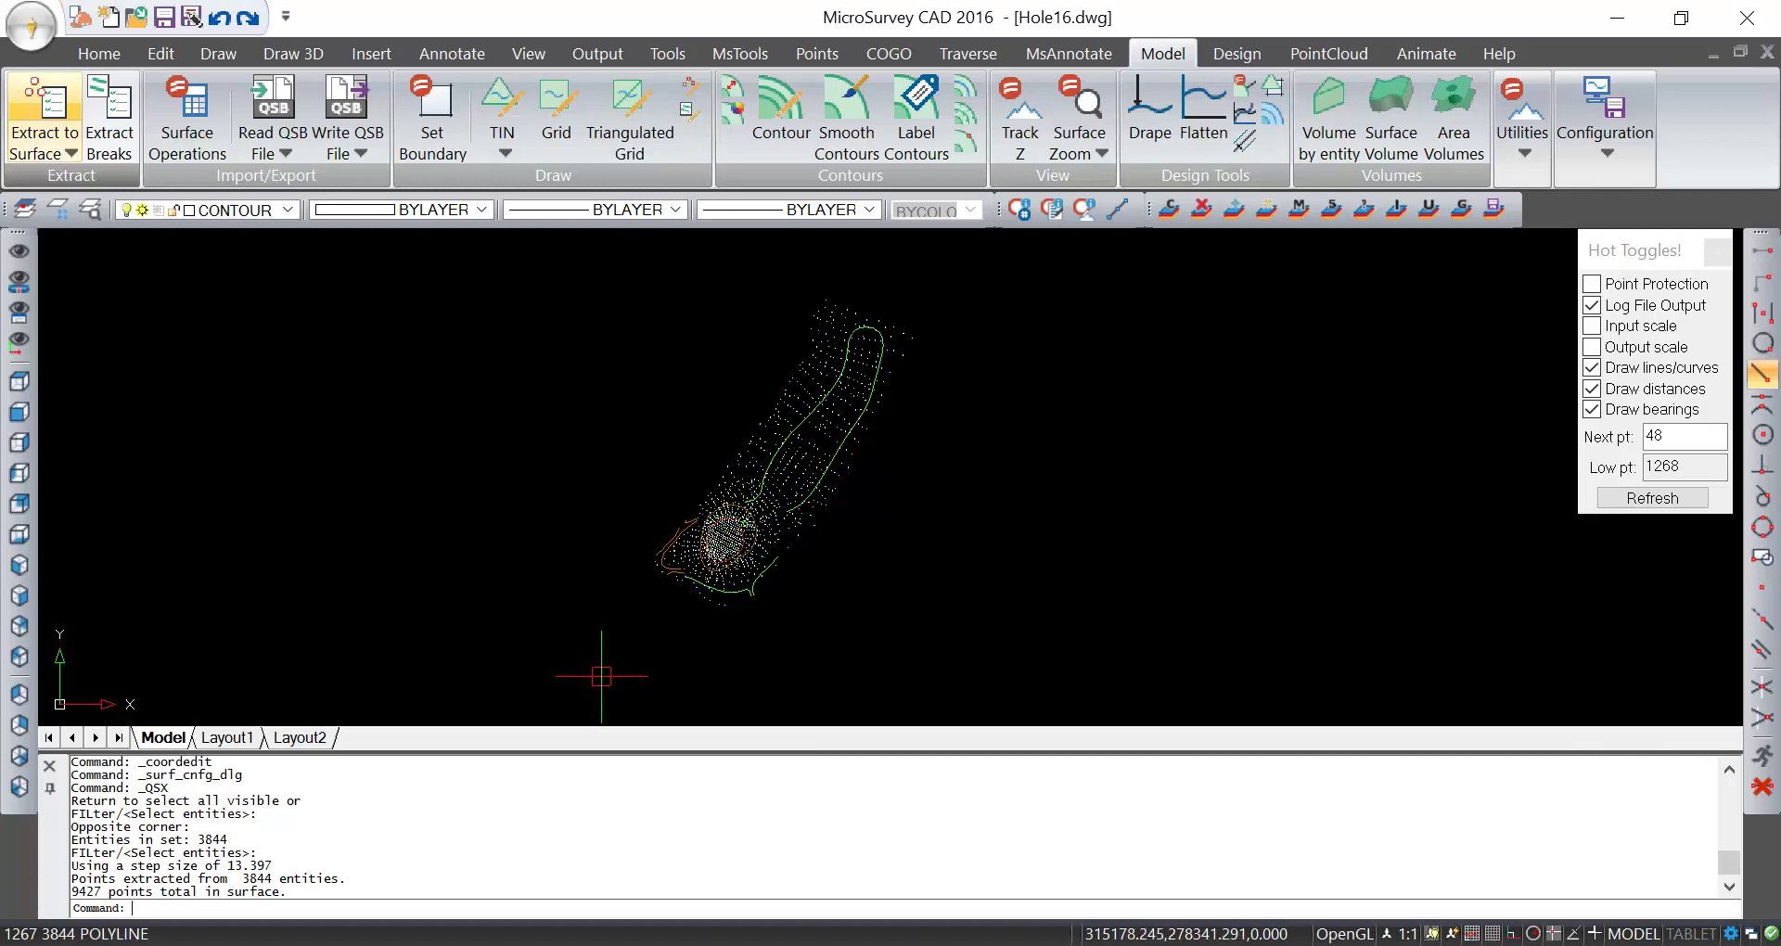
Start extracting breaklines to the GROUND surface, resetting the entity filter and choosing Polyline.
{"action": "scroll", "coordinate": [771, 586], "scroll_direction": "up", "scroll_amount": 2}
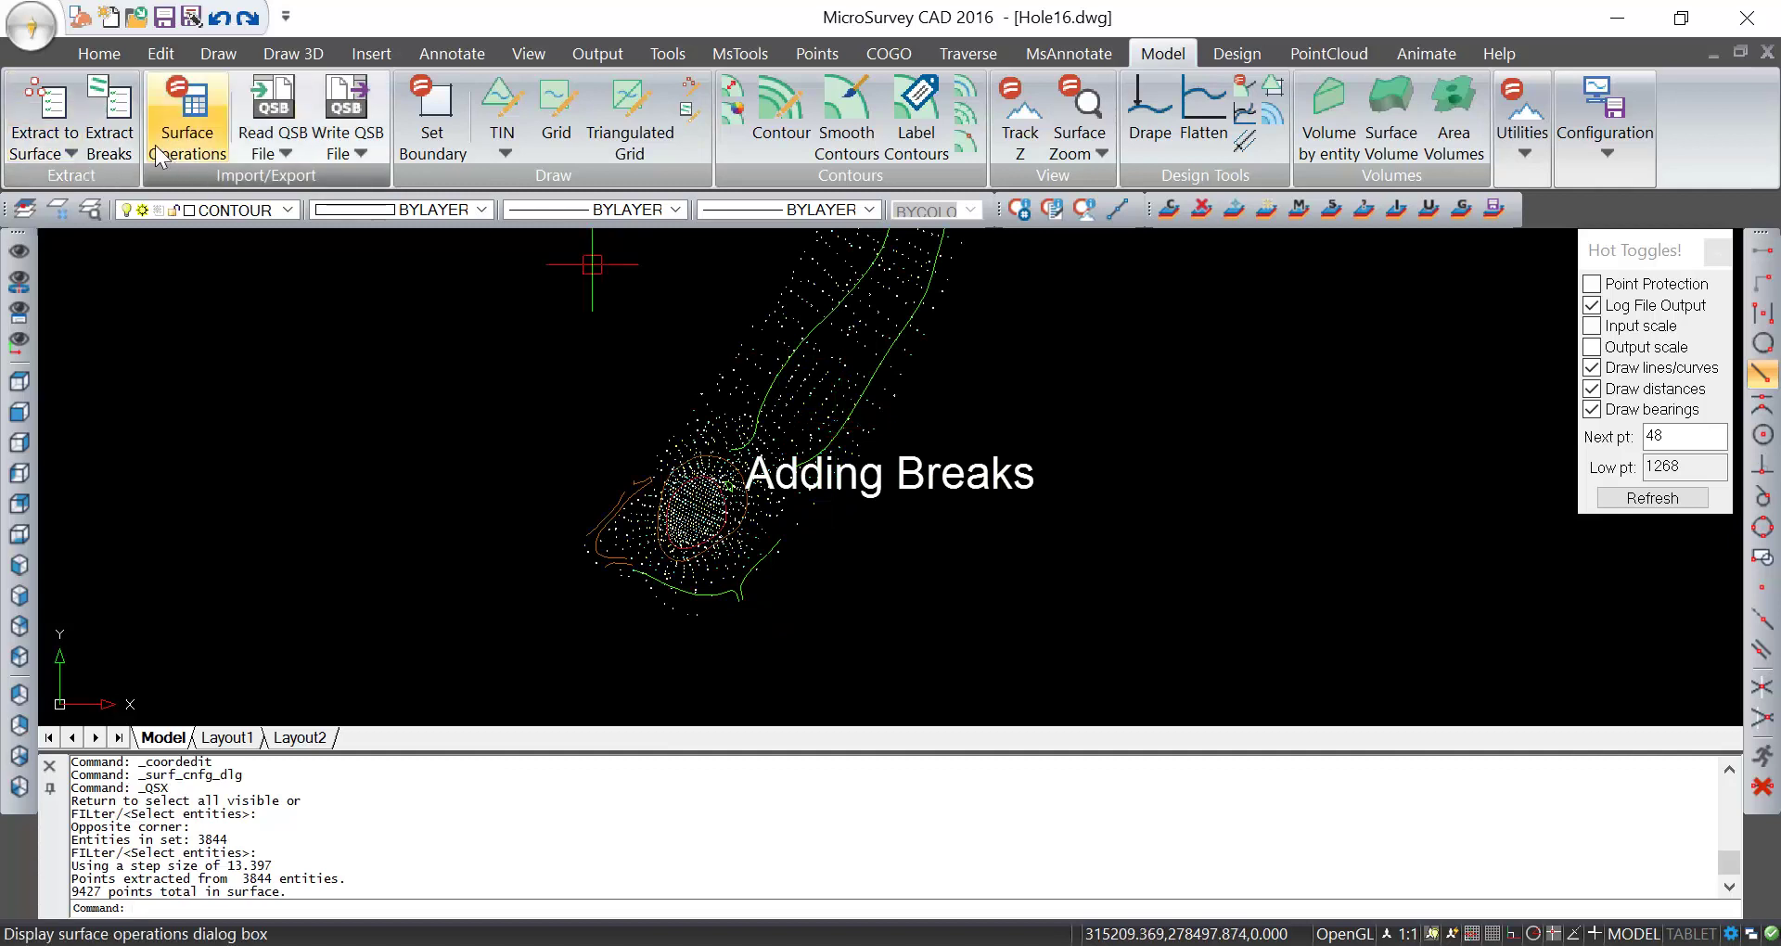
{"action": "left_click", "coordinate": [111, 118]}
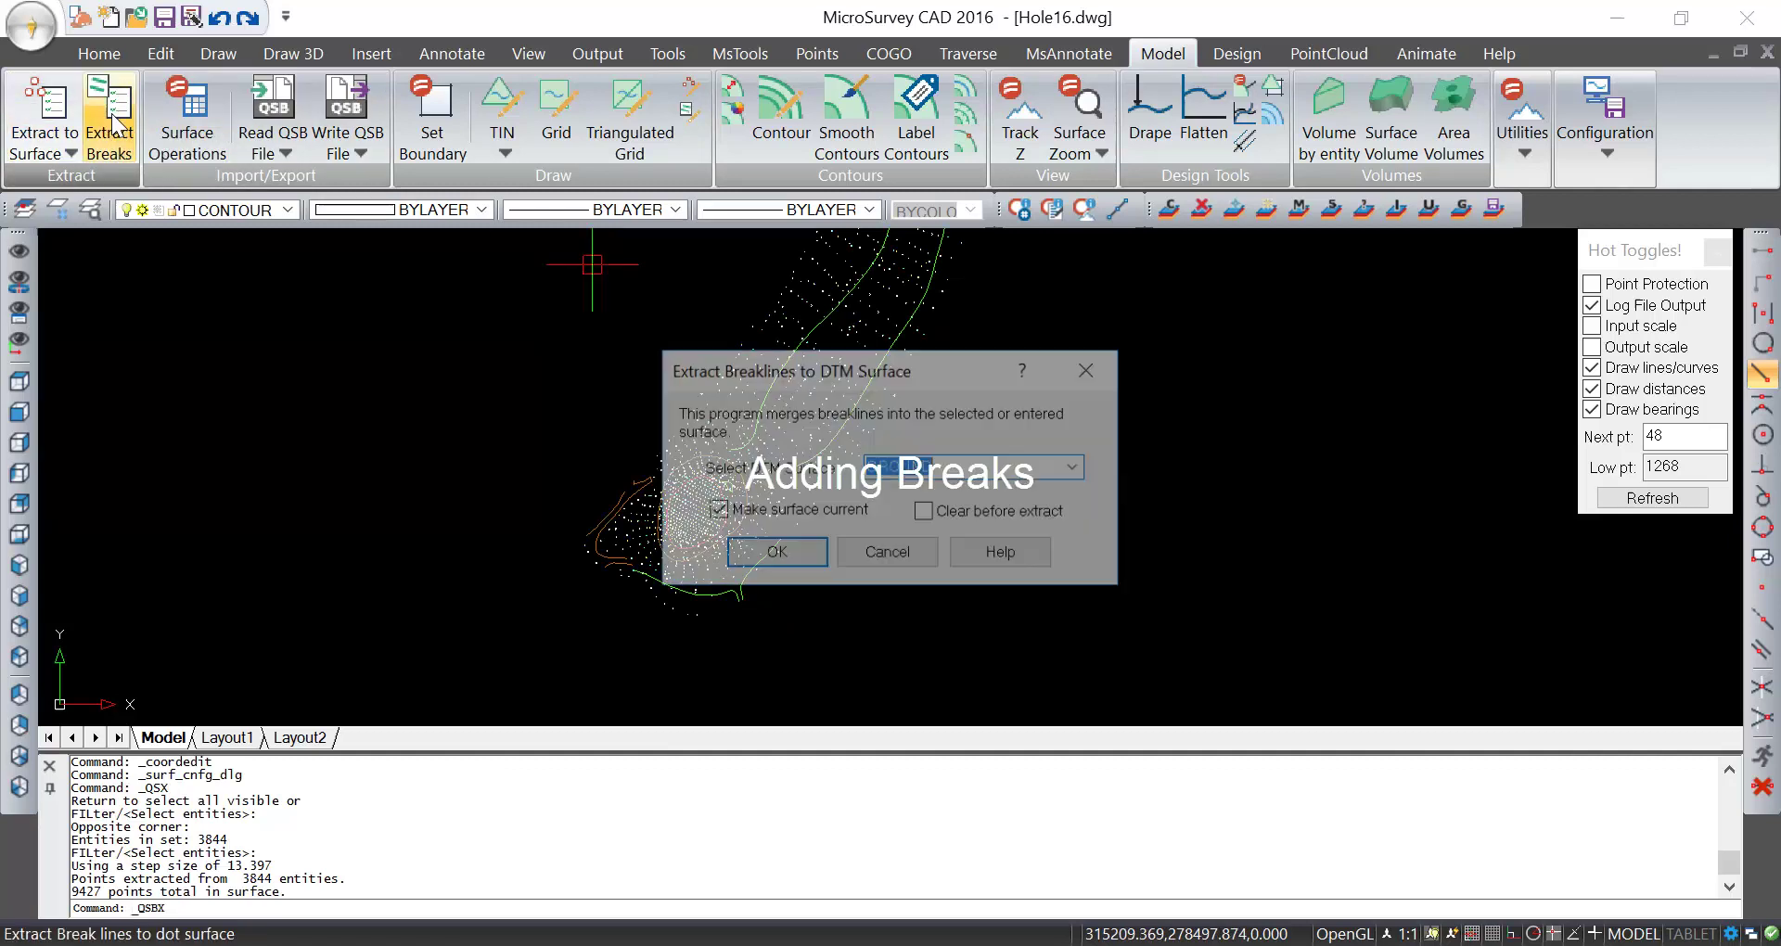
{"action": "left_click", "coordinate": [805, 553]}
{"action": "left_click_drag", "start_coordinate": [861, 250], "coordinate": [293, 182]}
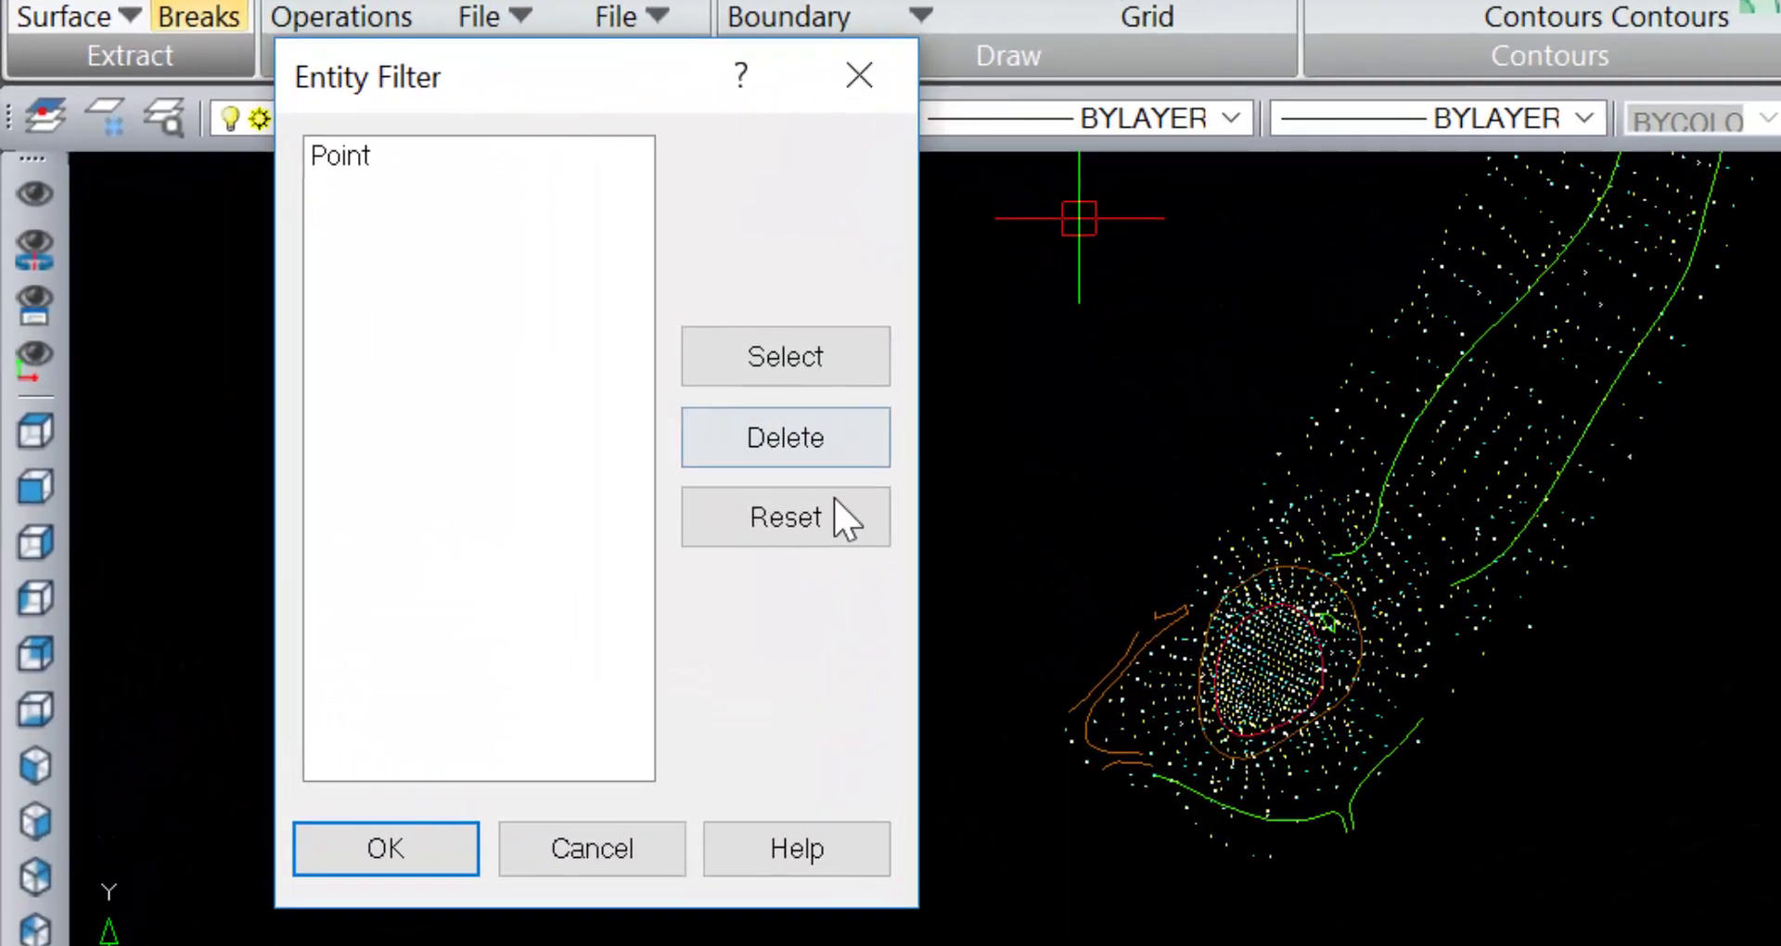
{"action": "left_click", "coordinate": [449, 423]}
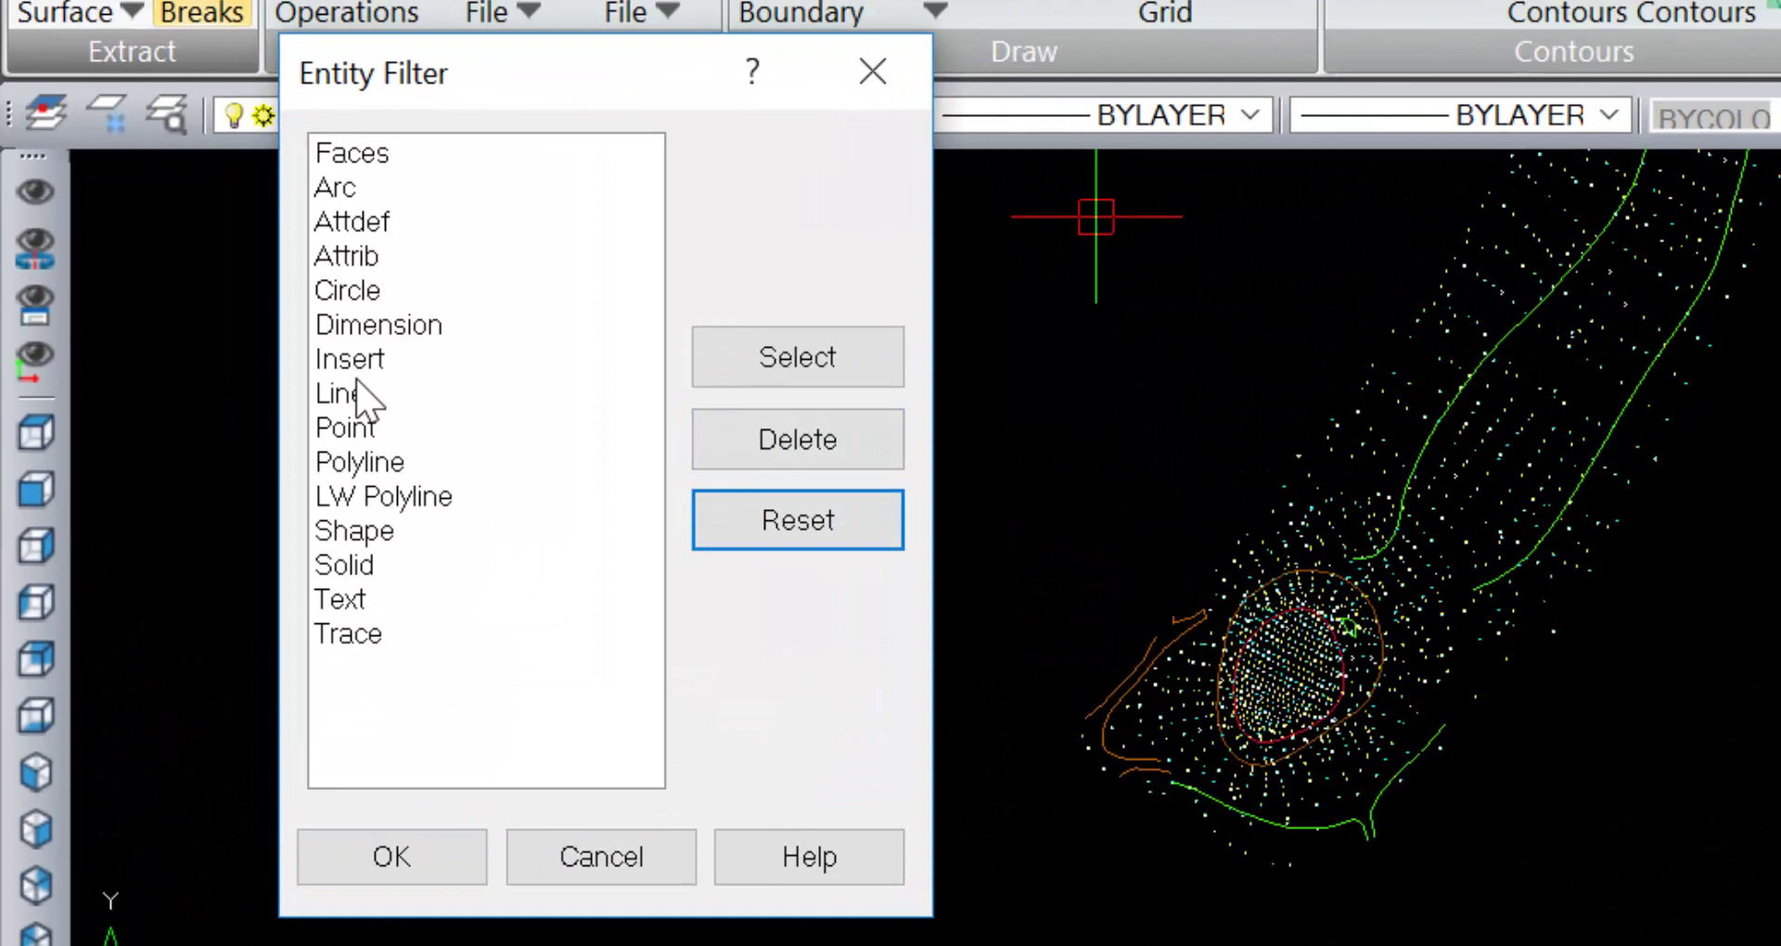
{"action": "left_click", "coordinate": [362, 461]}
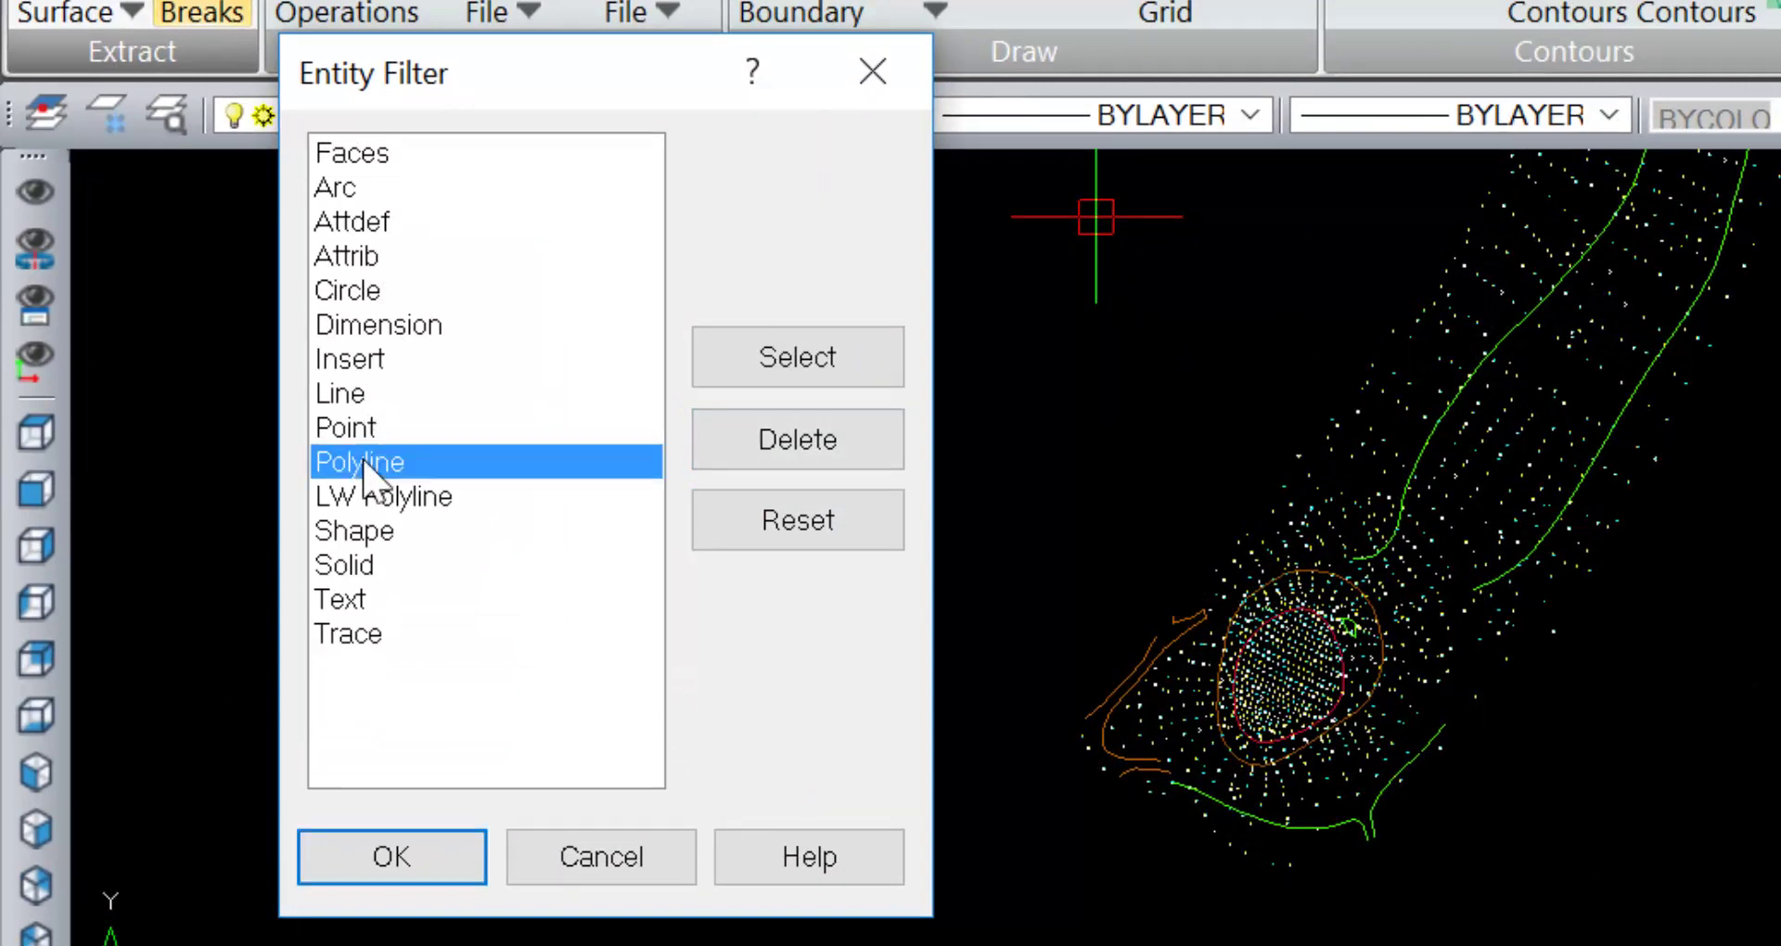
{"action": "left_click", "coordinate": [438, 857]}
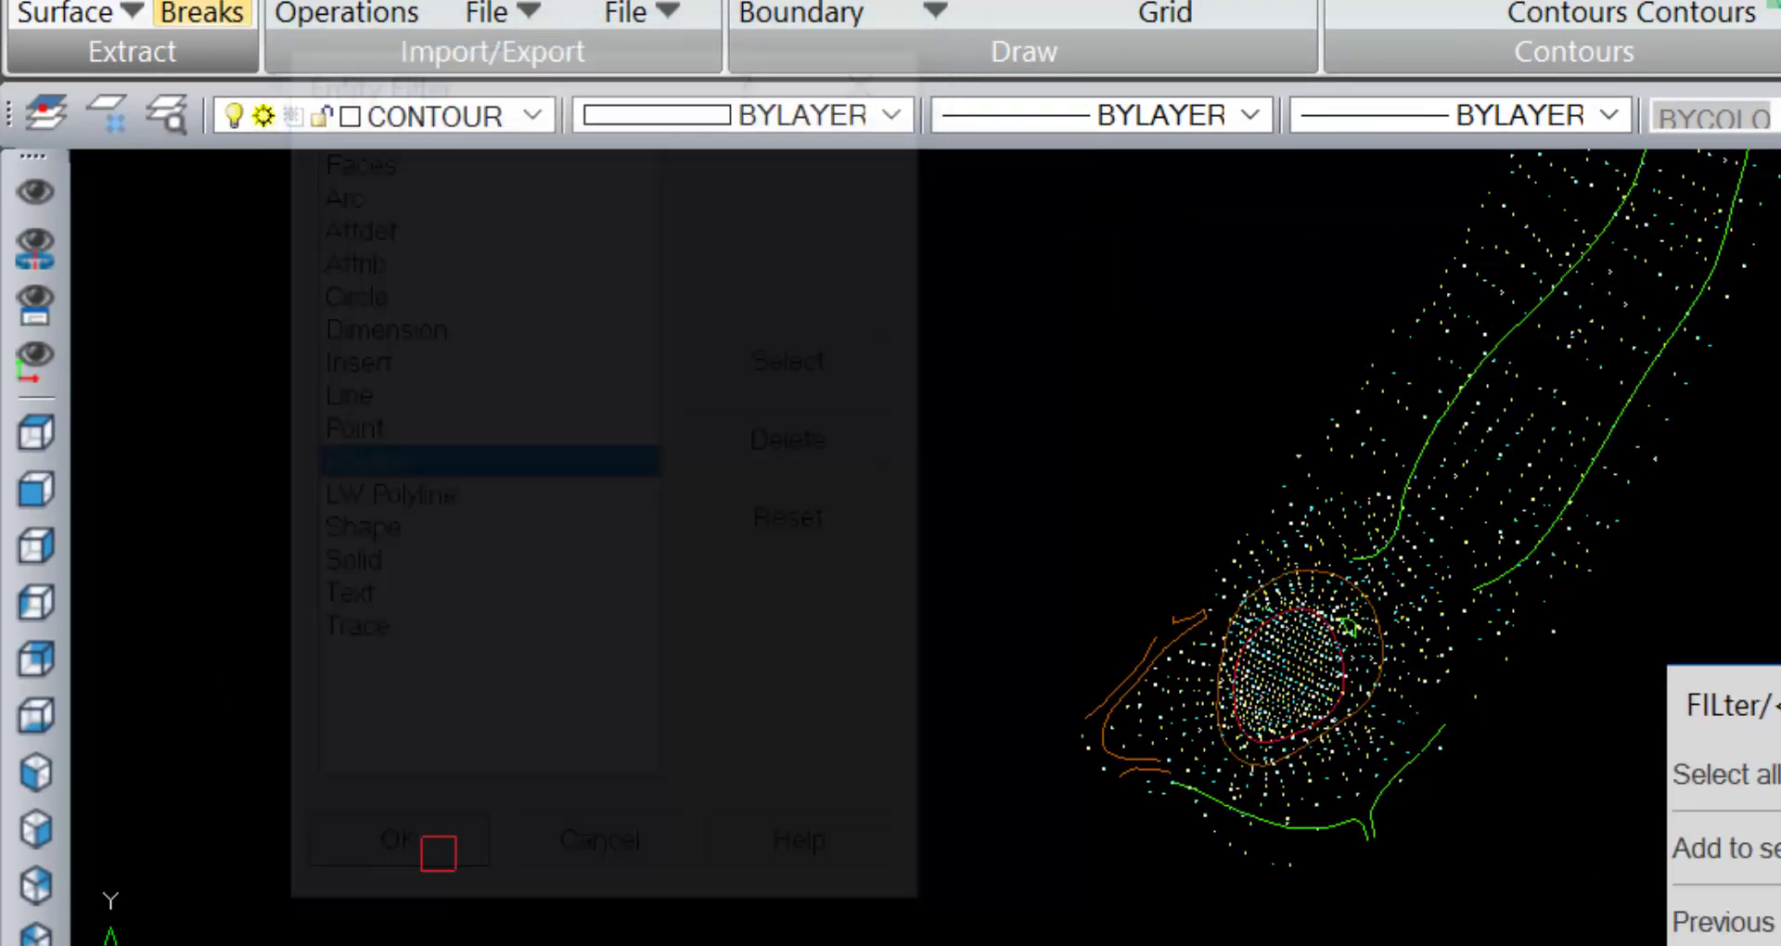
Window-select all the linework and complete the breakline extraction to the surface.
{"action": "scroll", "coordinate": [890, 941], "scroll_direction": "down", "scroll_amount": 3}
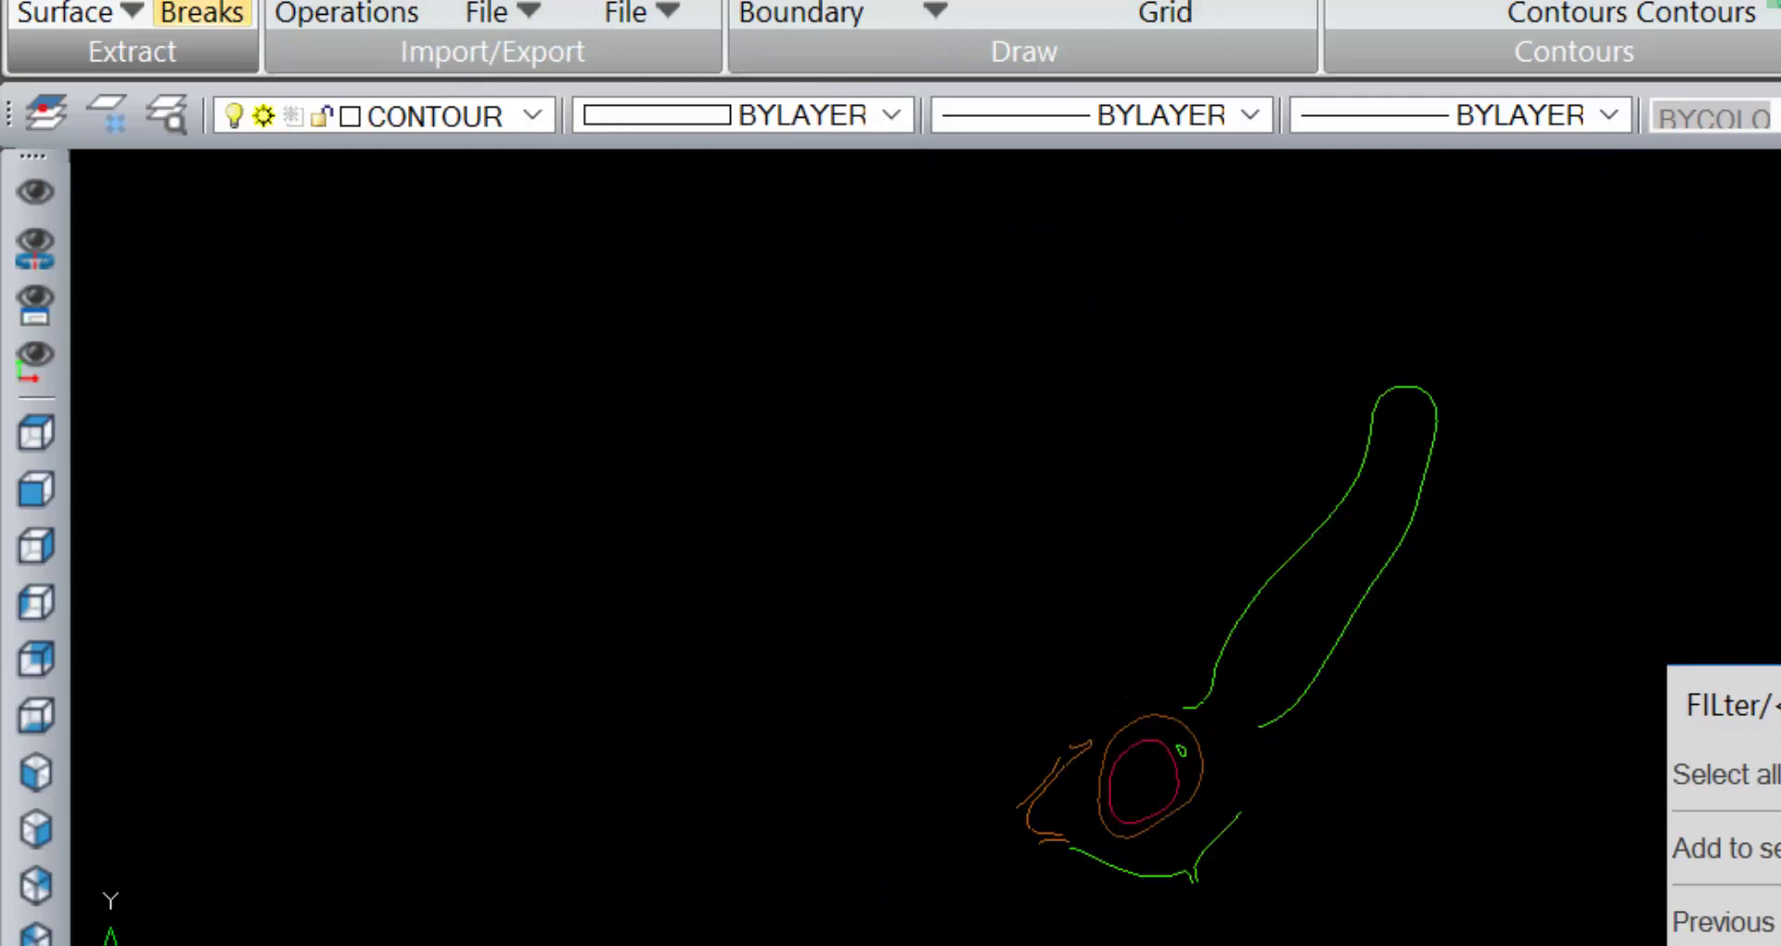
{"action": "left_click", "coordinate": [876, 943]}
{"action": "left_click", "coordinate": [1545, 258]}
{"action": "key", "text": "Return"}
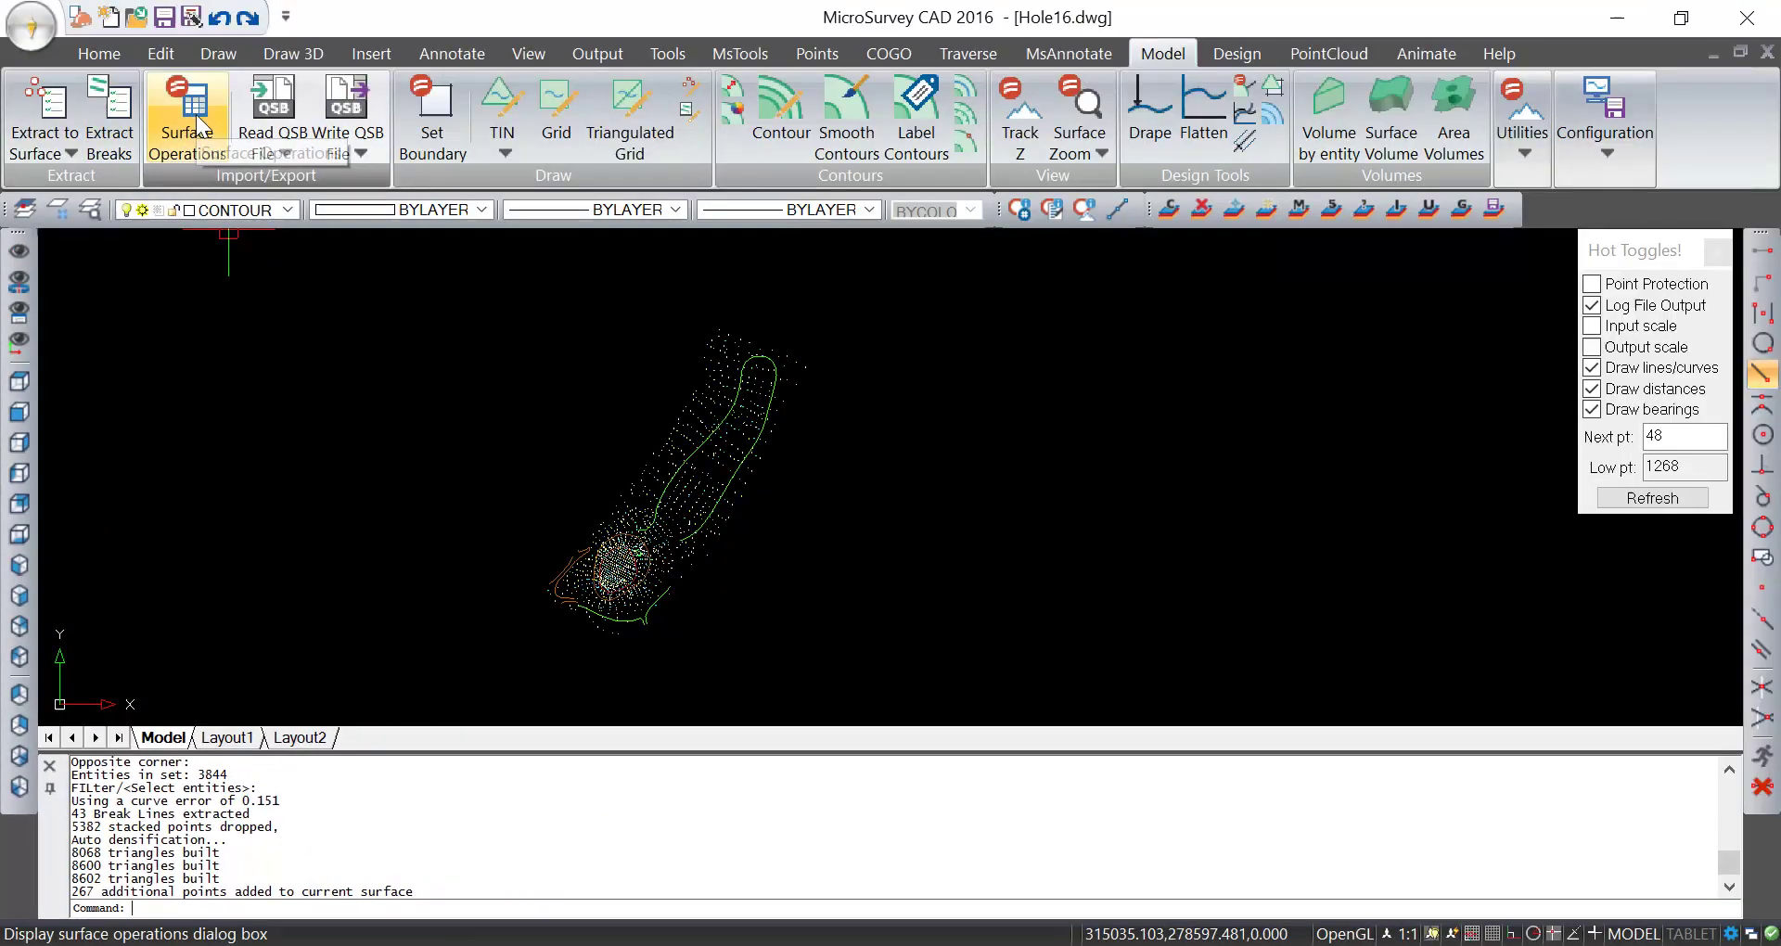
Check the detailed information of the GROUND surface, including its points, breaks and Z range.
{"action": "left_click", "coordinate": [197, 114]}
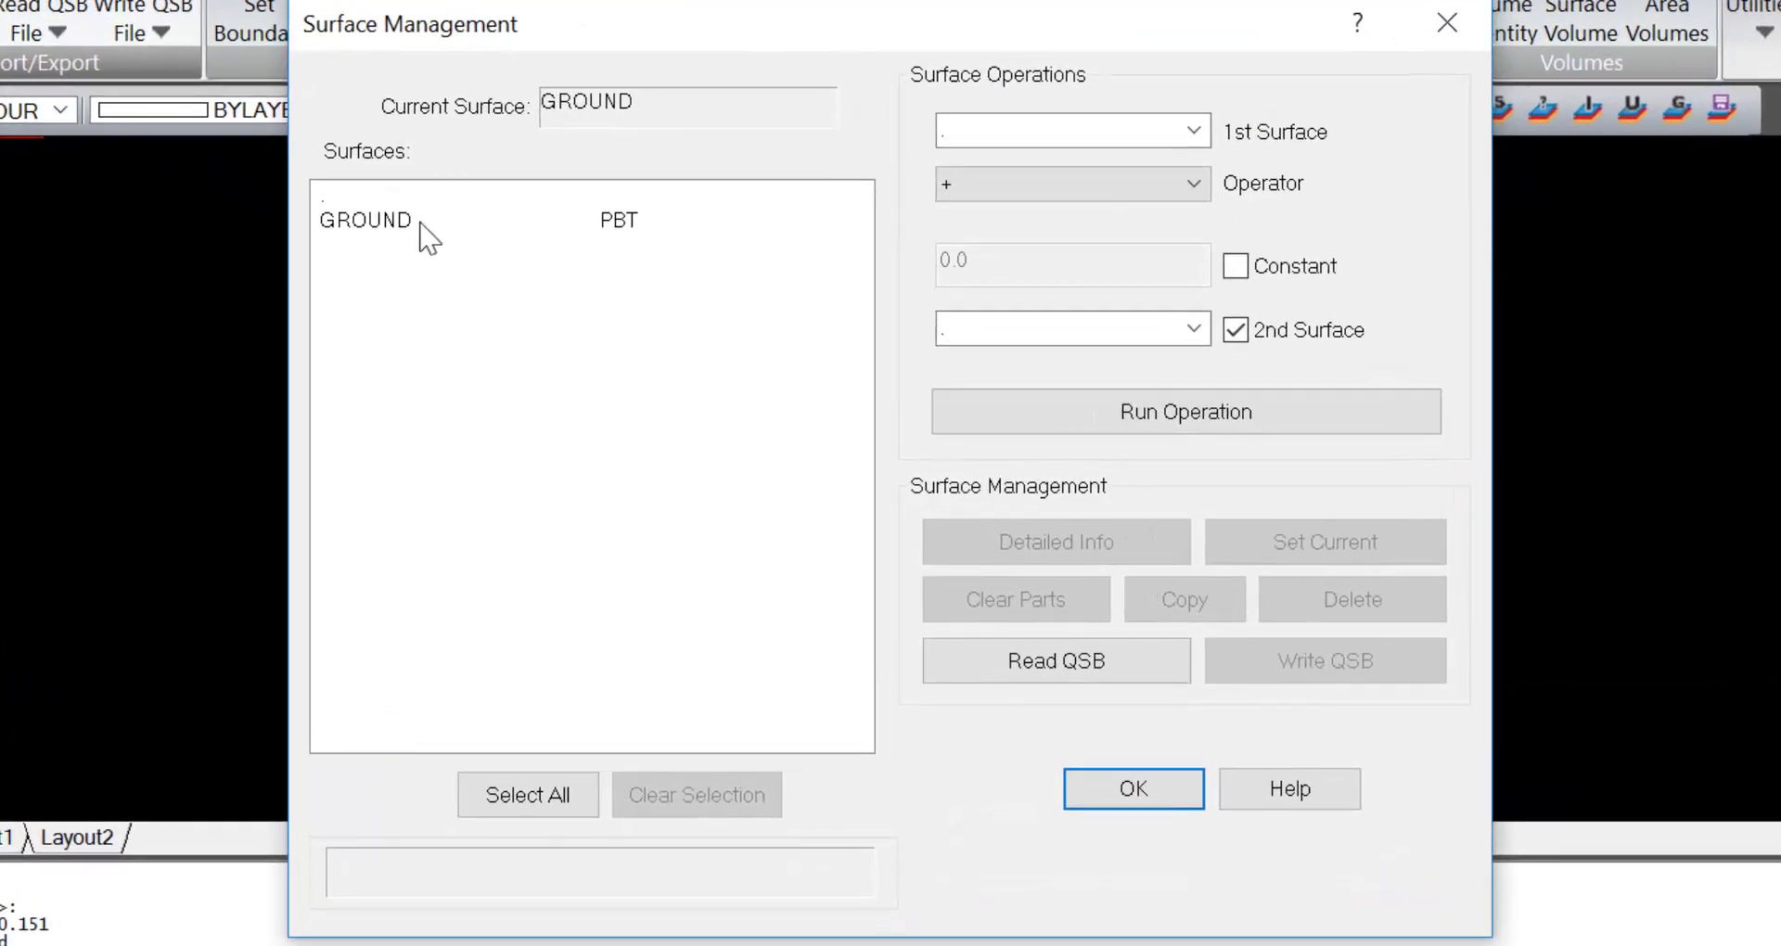
{"action": "left_click", "coordinate": [422, 230]}
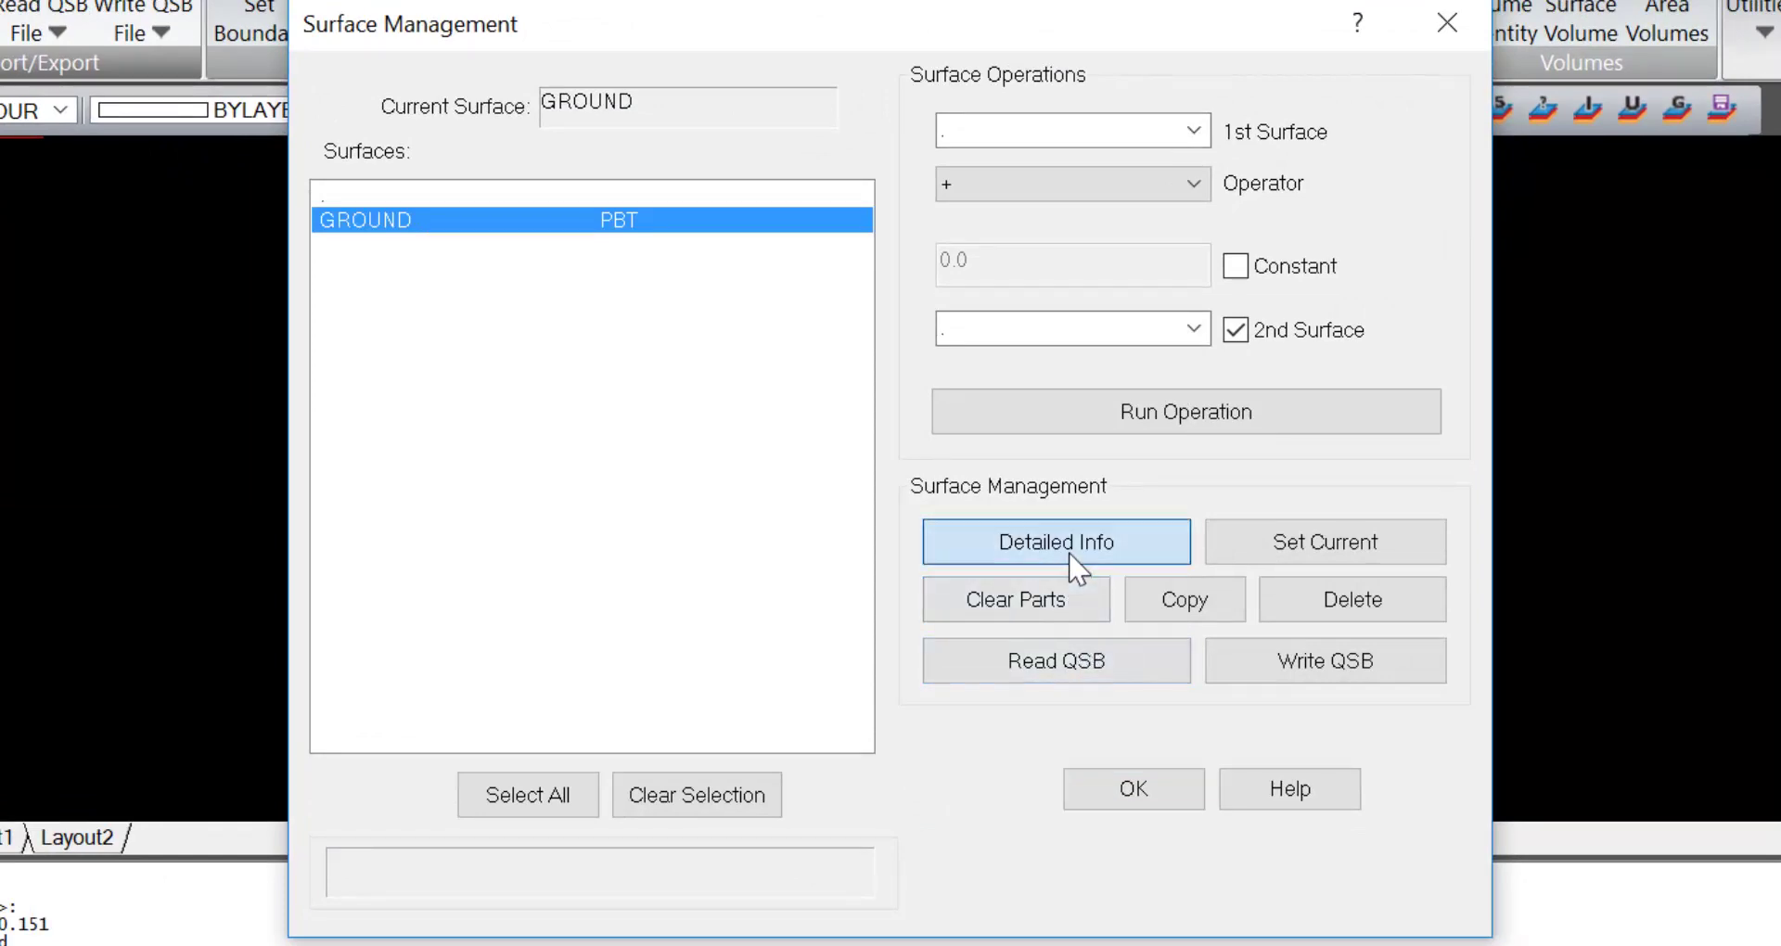
{"action": "left_click", "coordinate": [969, 549]}
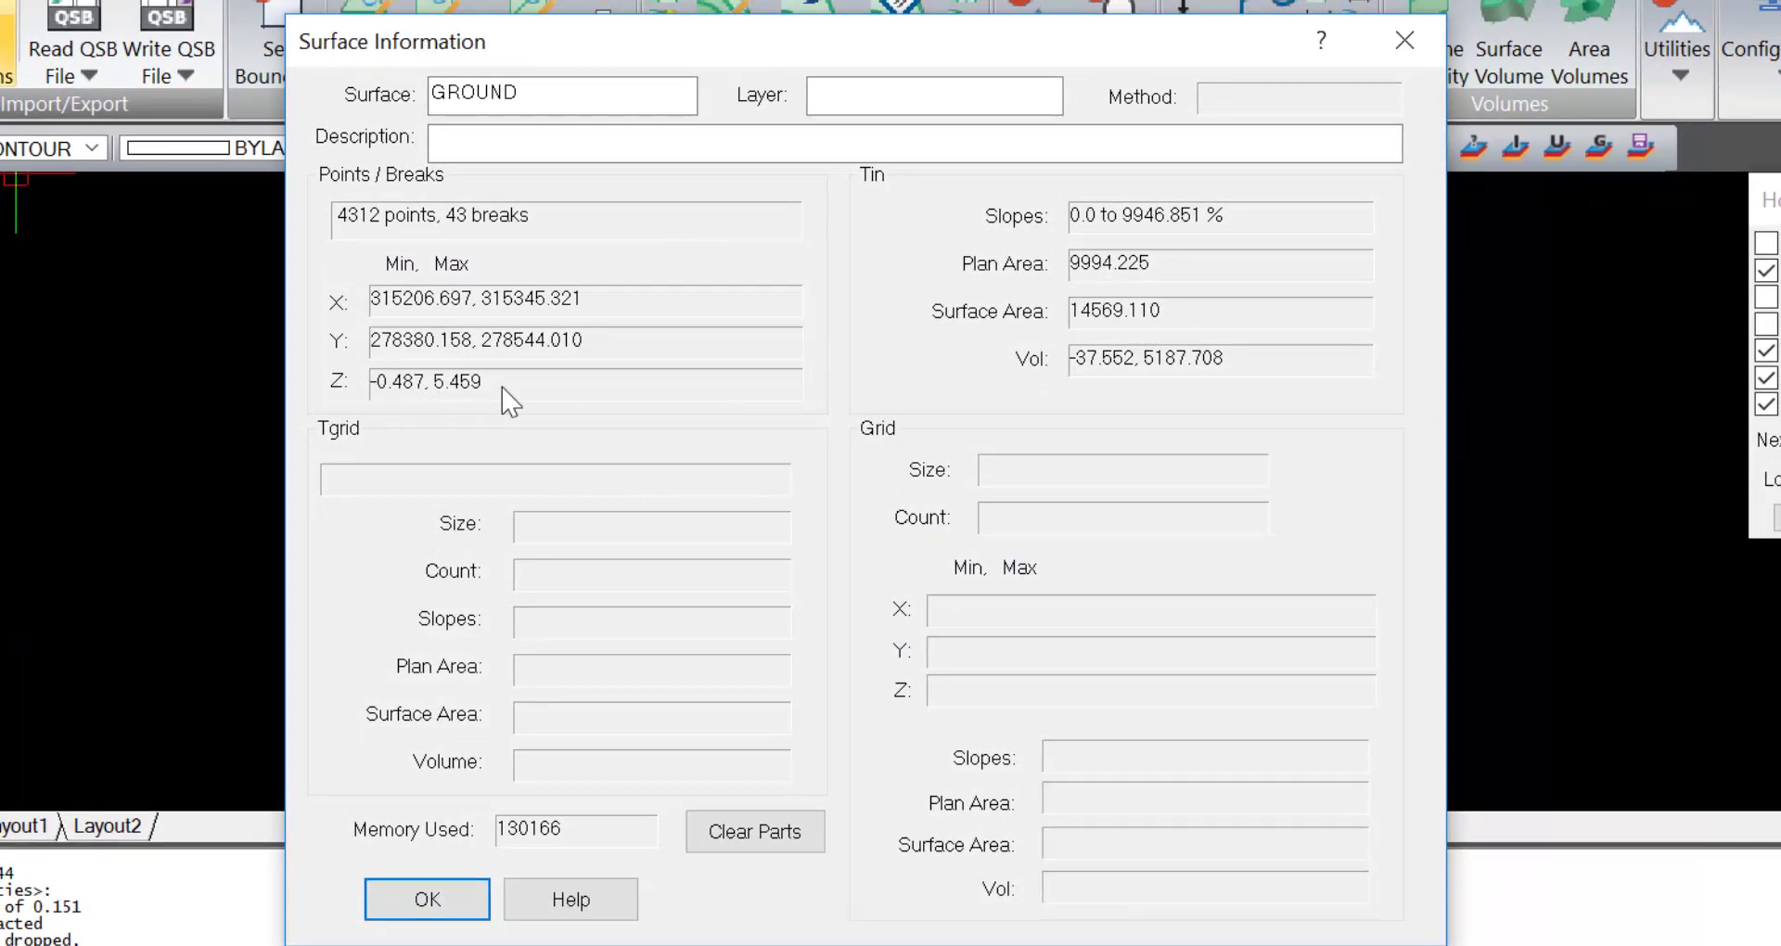
{"action": "left_click", "coordinate": [457, 907]}
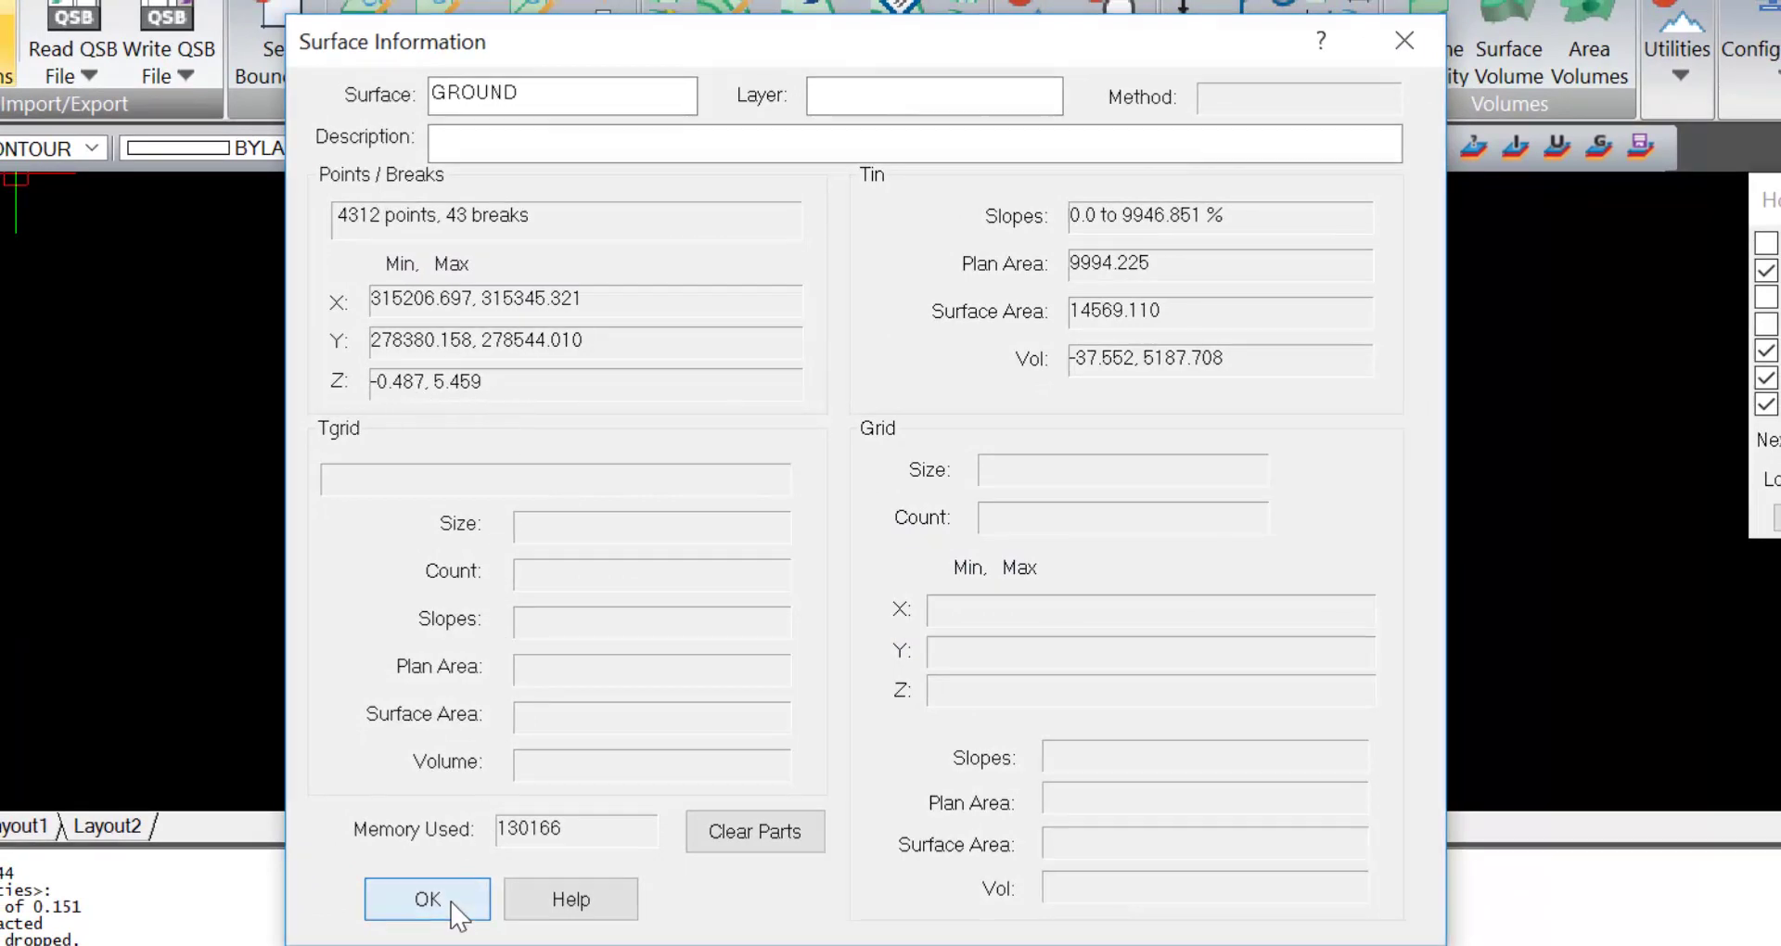
{"action": "left_click", "coordinate": [1052, 777]}
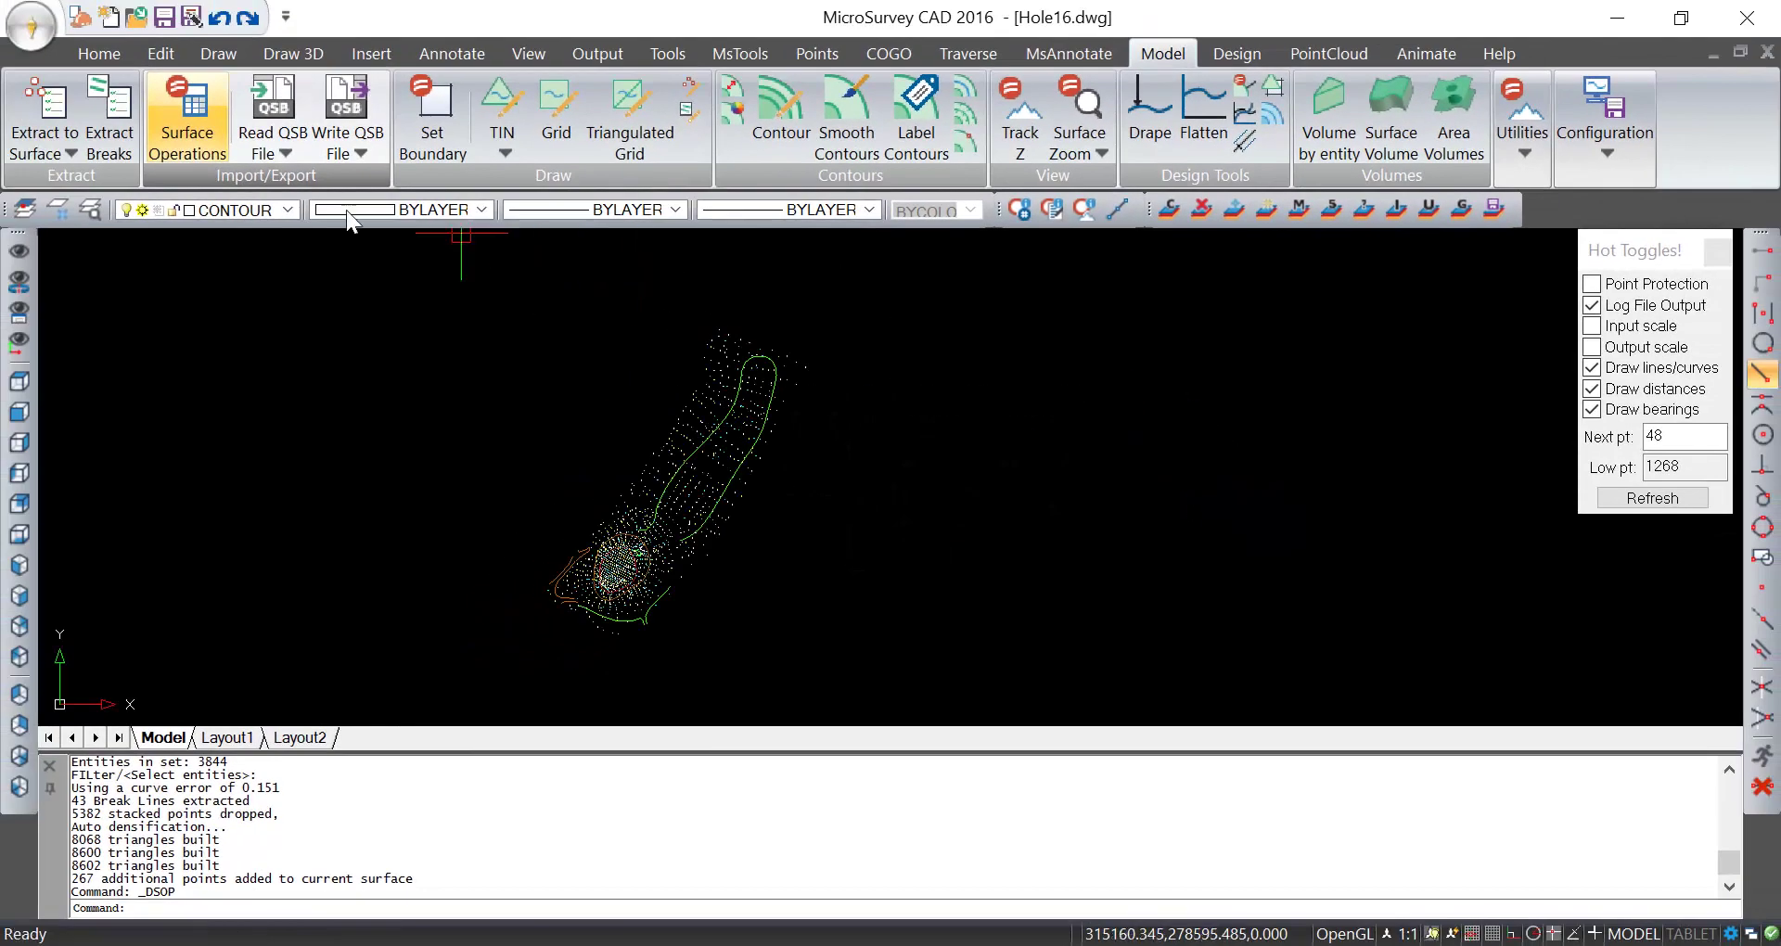
Delete the existing GROUND surface through surface management.
{"action": "left_click", "coordinate": [212, 116]}
{"action": "left_click", "coordinate": [551, 288]}
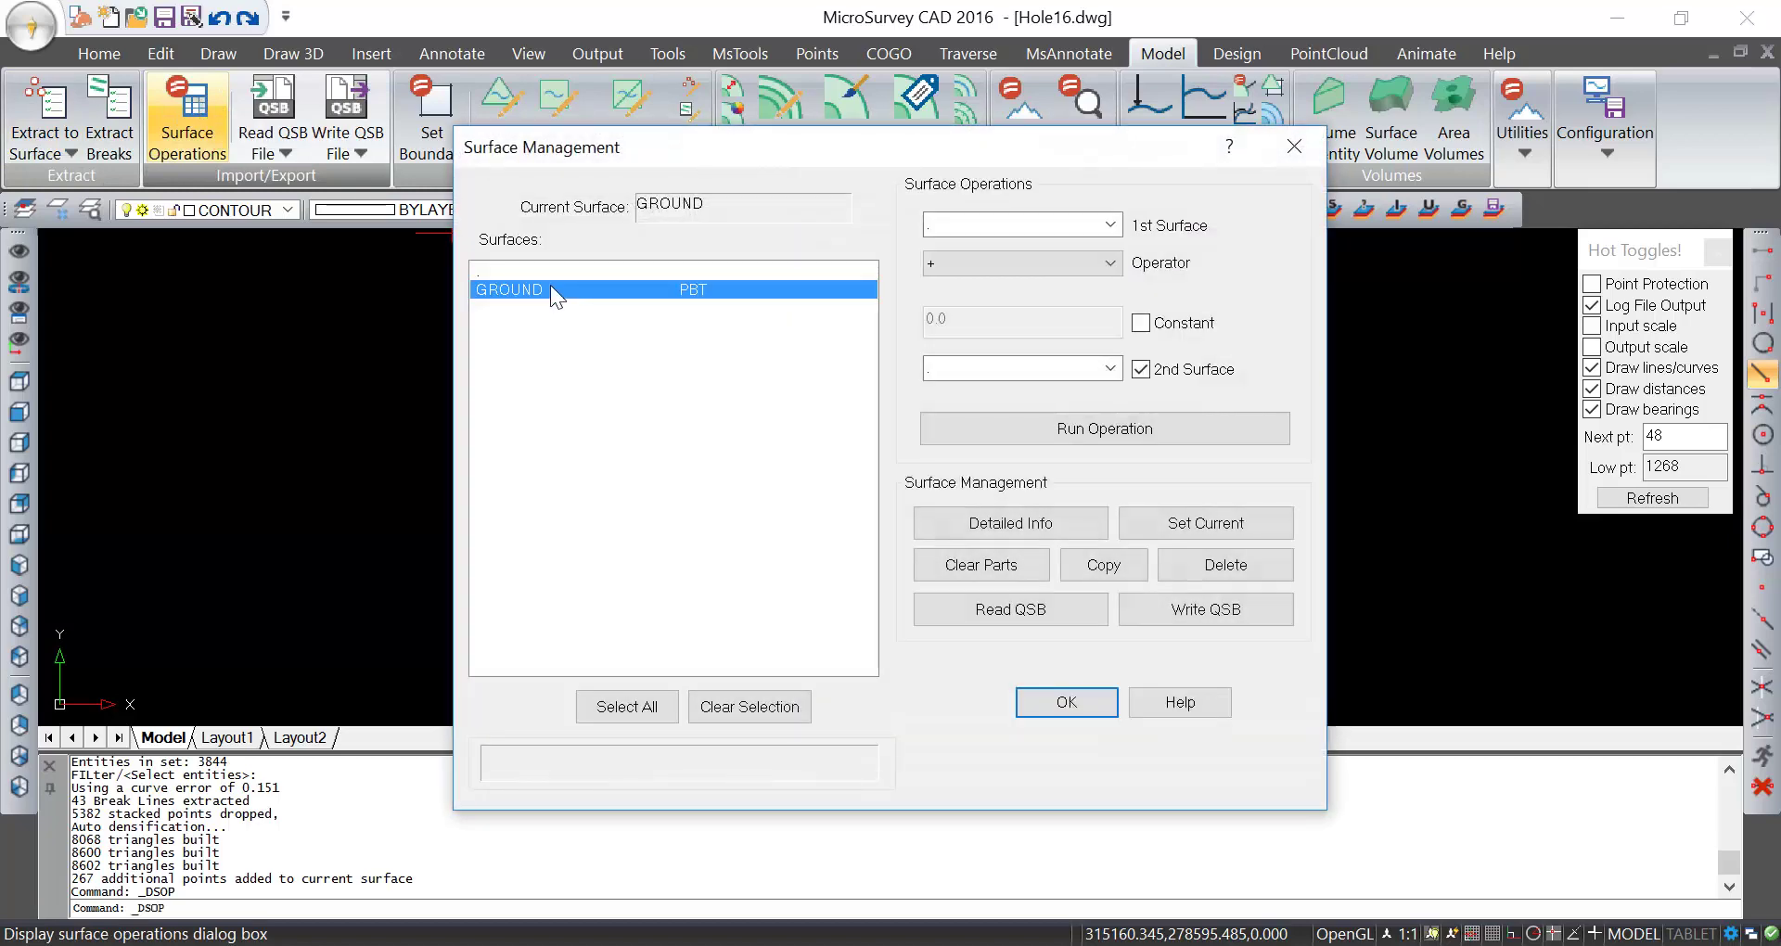
{"action": "left_click", "coordinate": [1183, 574]}
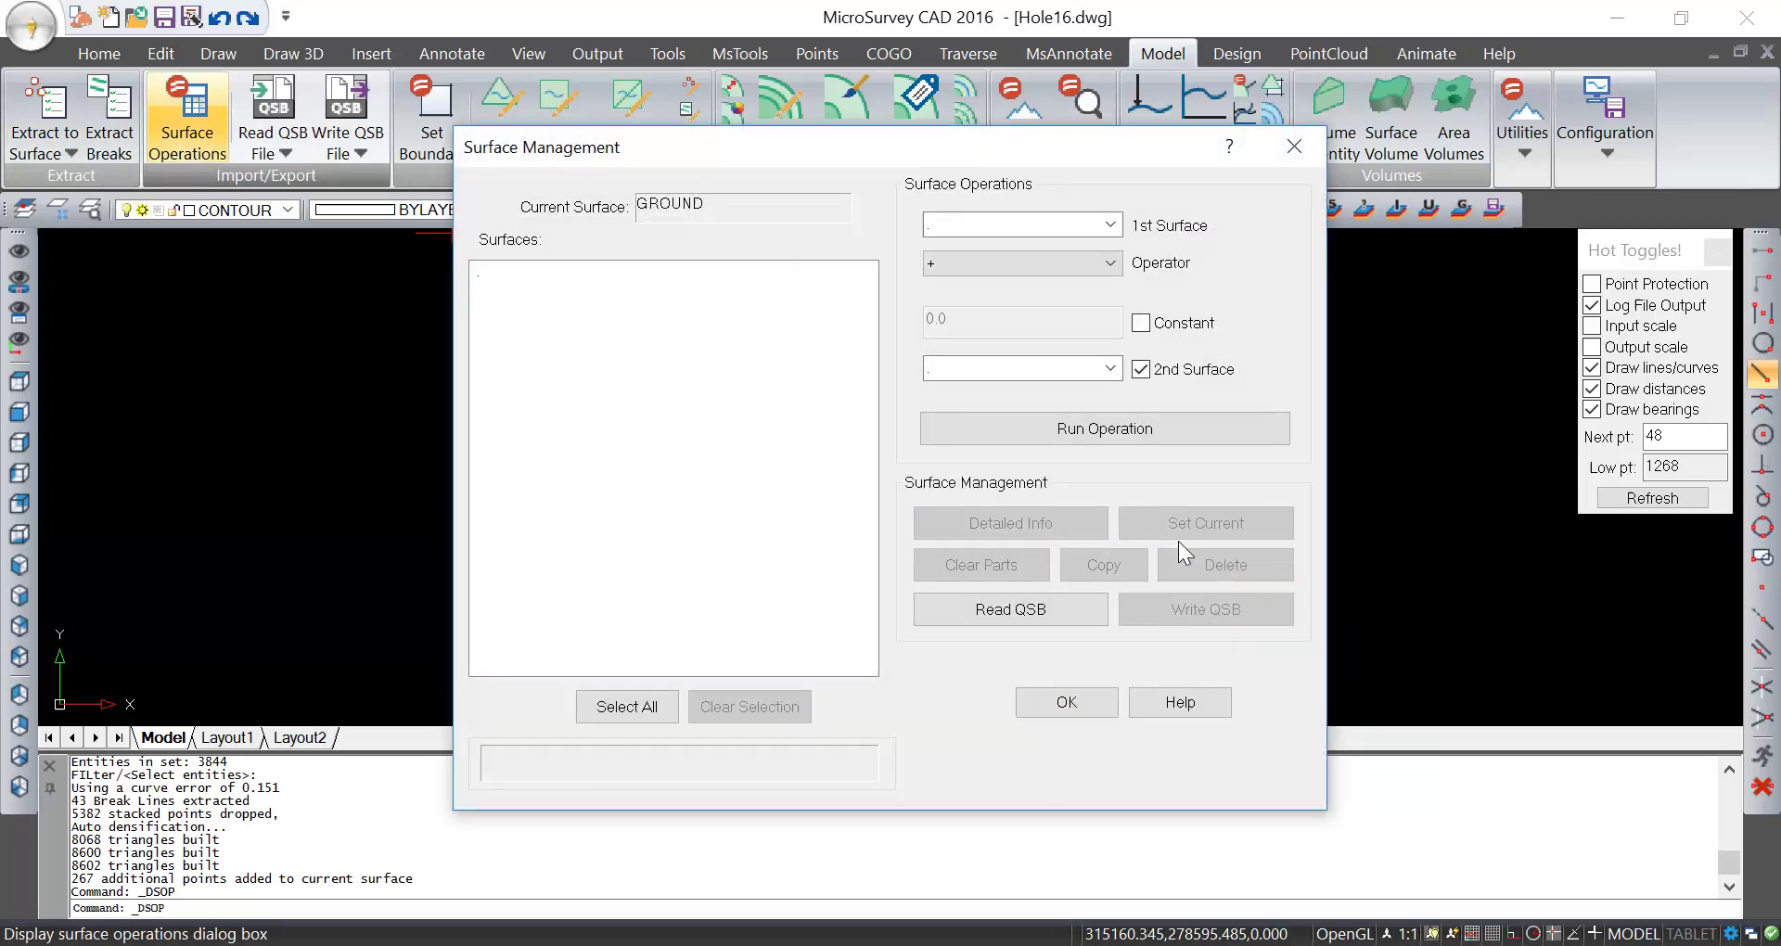
{"action": "left_click", "coordinate": [1104, 707]}
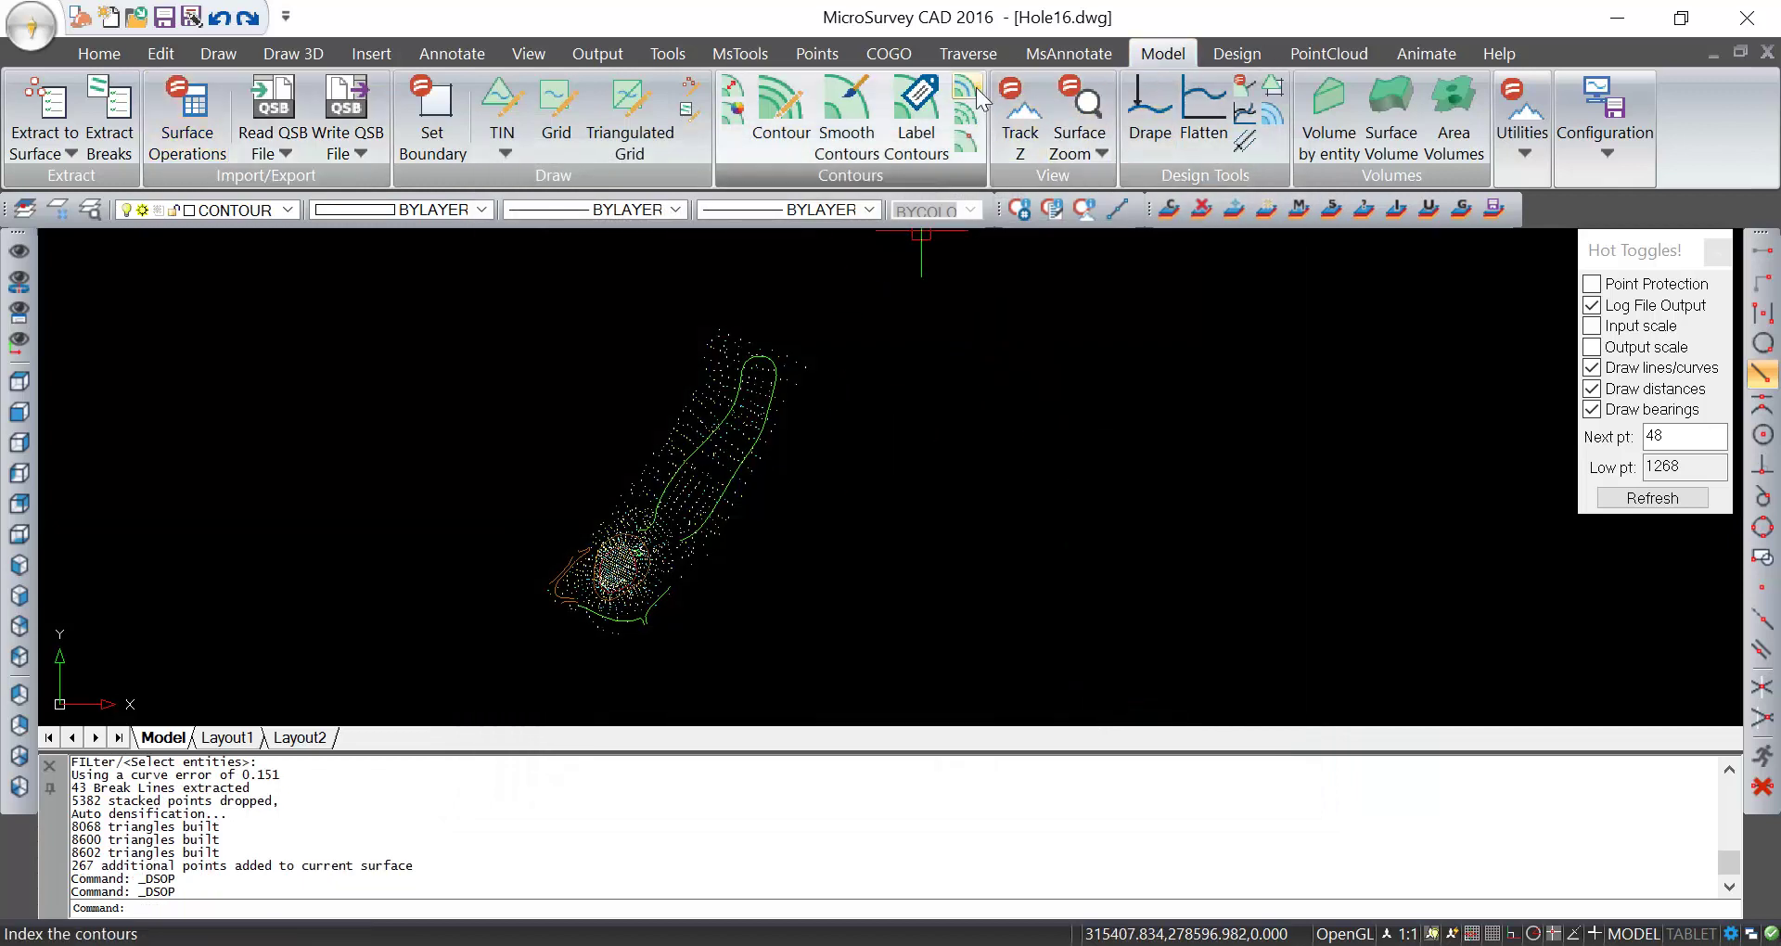
Open the Active Coordinate Editor at full size and select all of the drawing's points.
{"action": "left_click", "coordinate": [817, 54]}
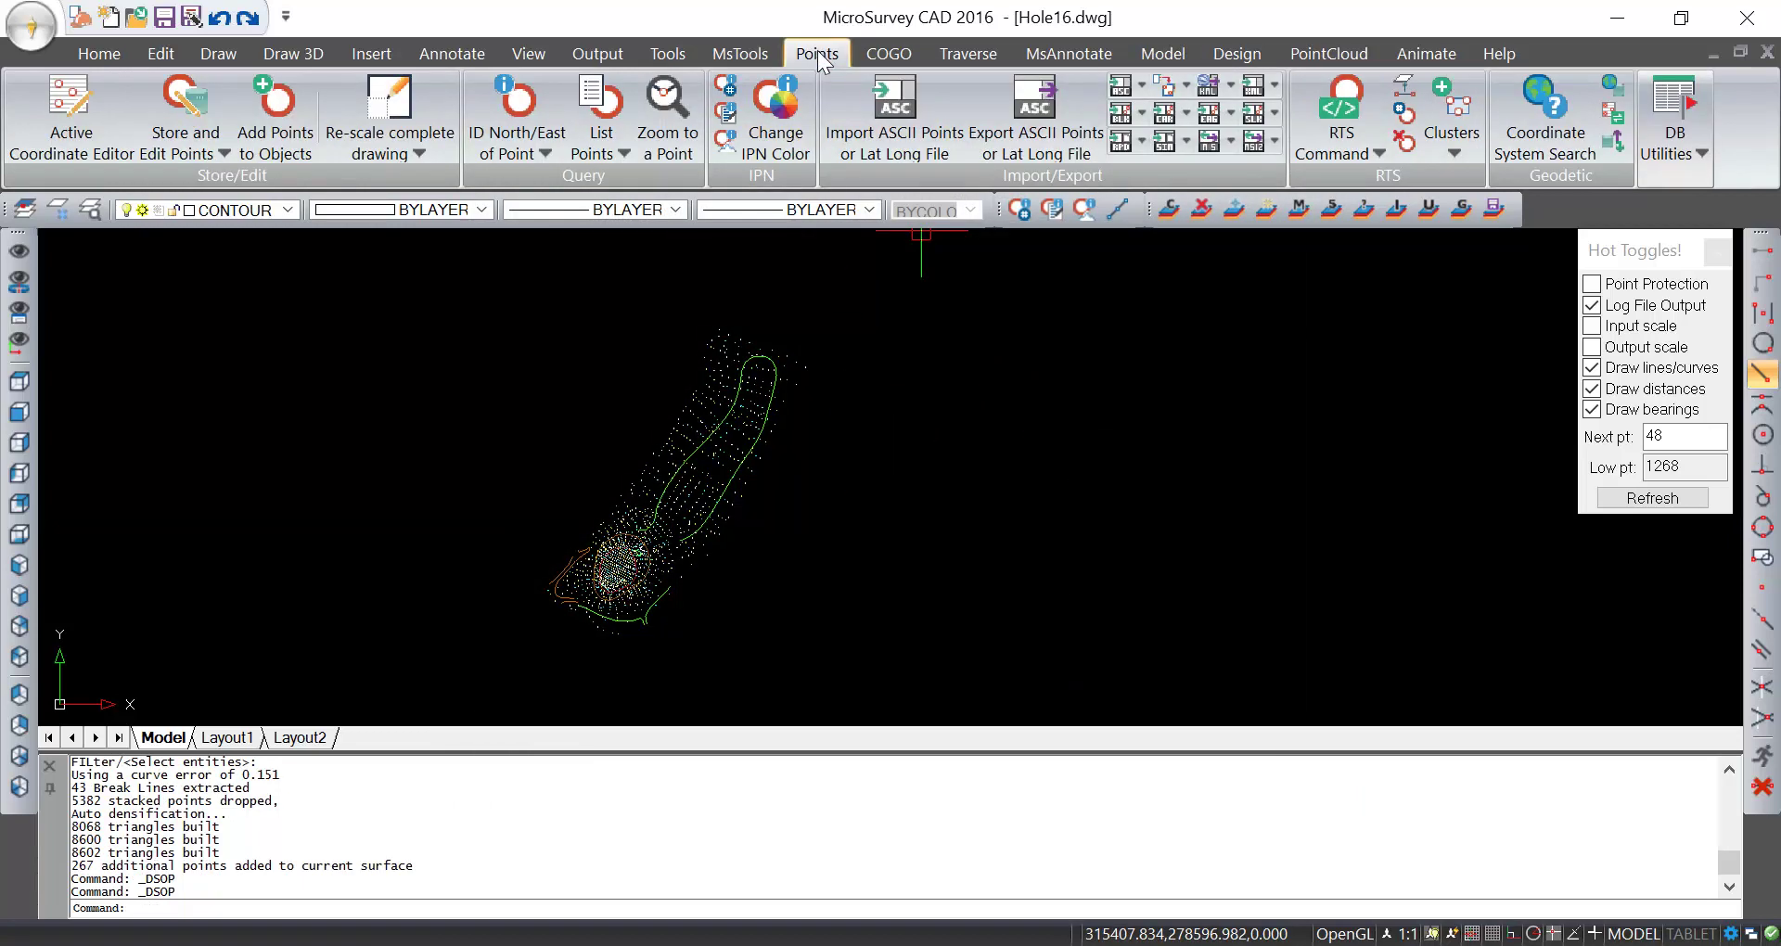
{"action": "left_click", "coordinate": [78, 113]}
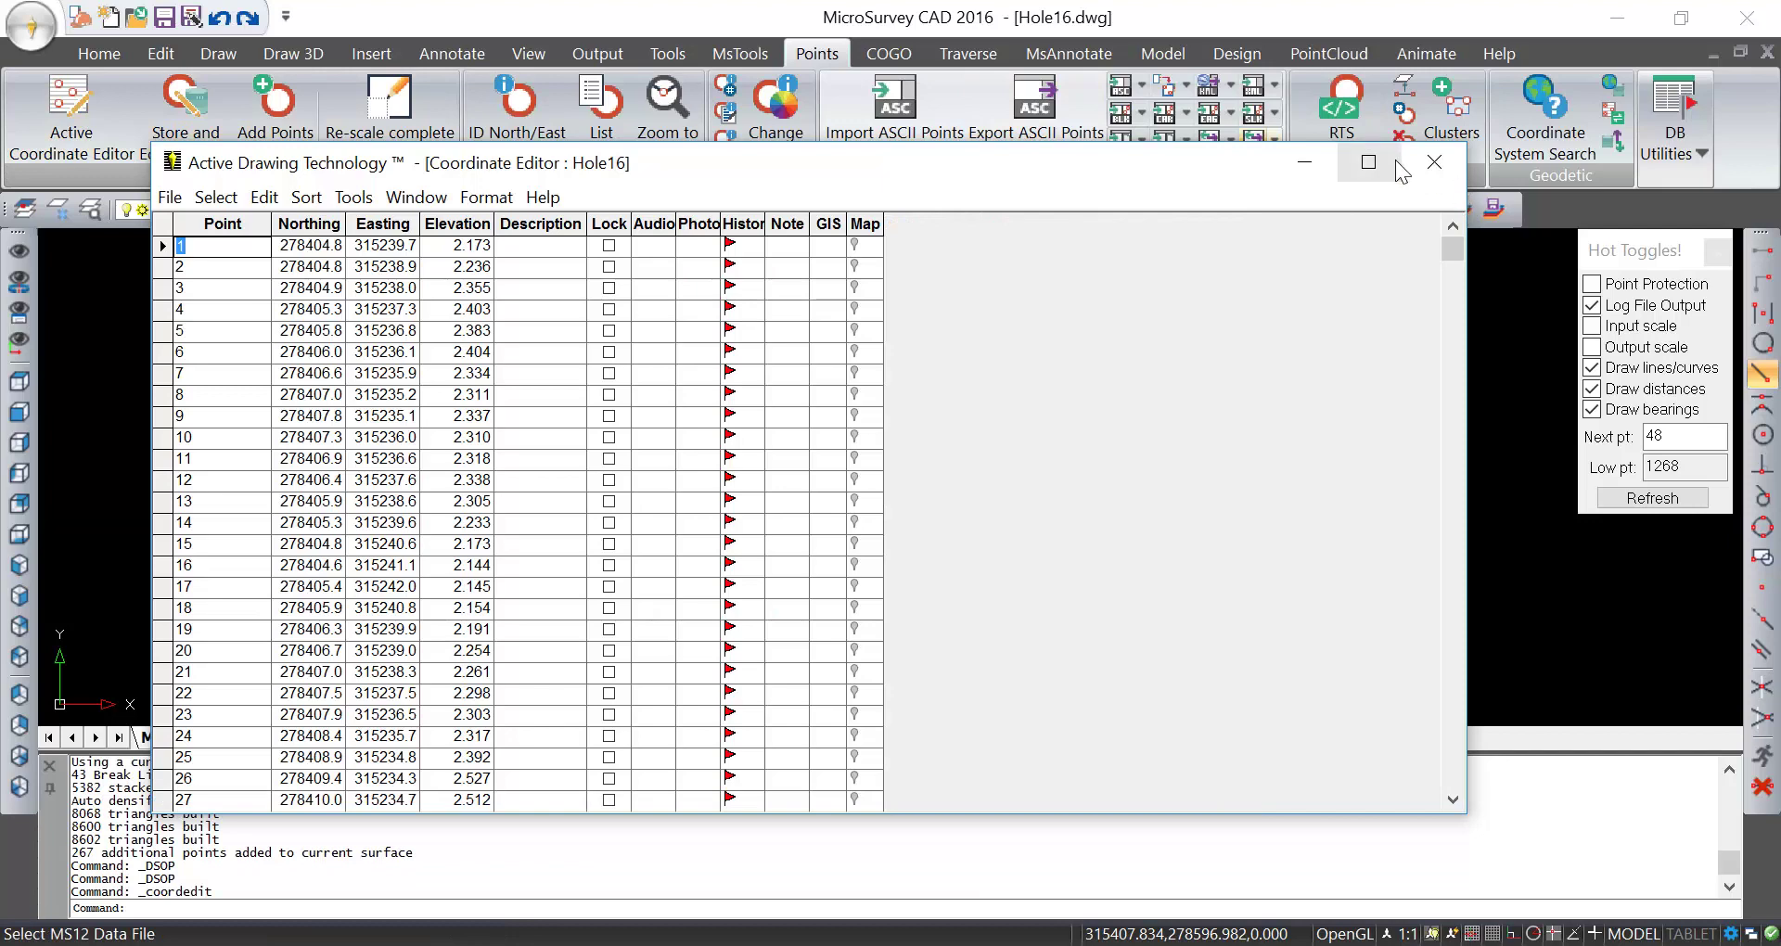
{"action": "left_click", "coordinate": [1363, 161]}
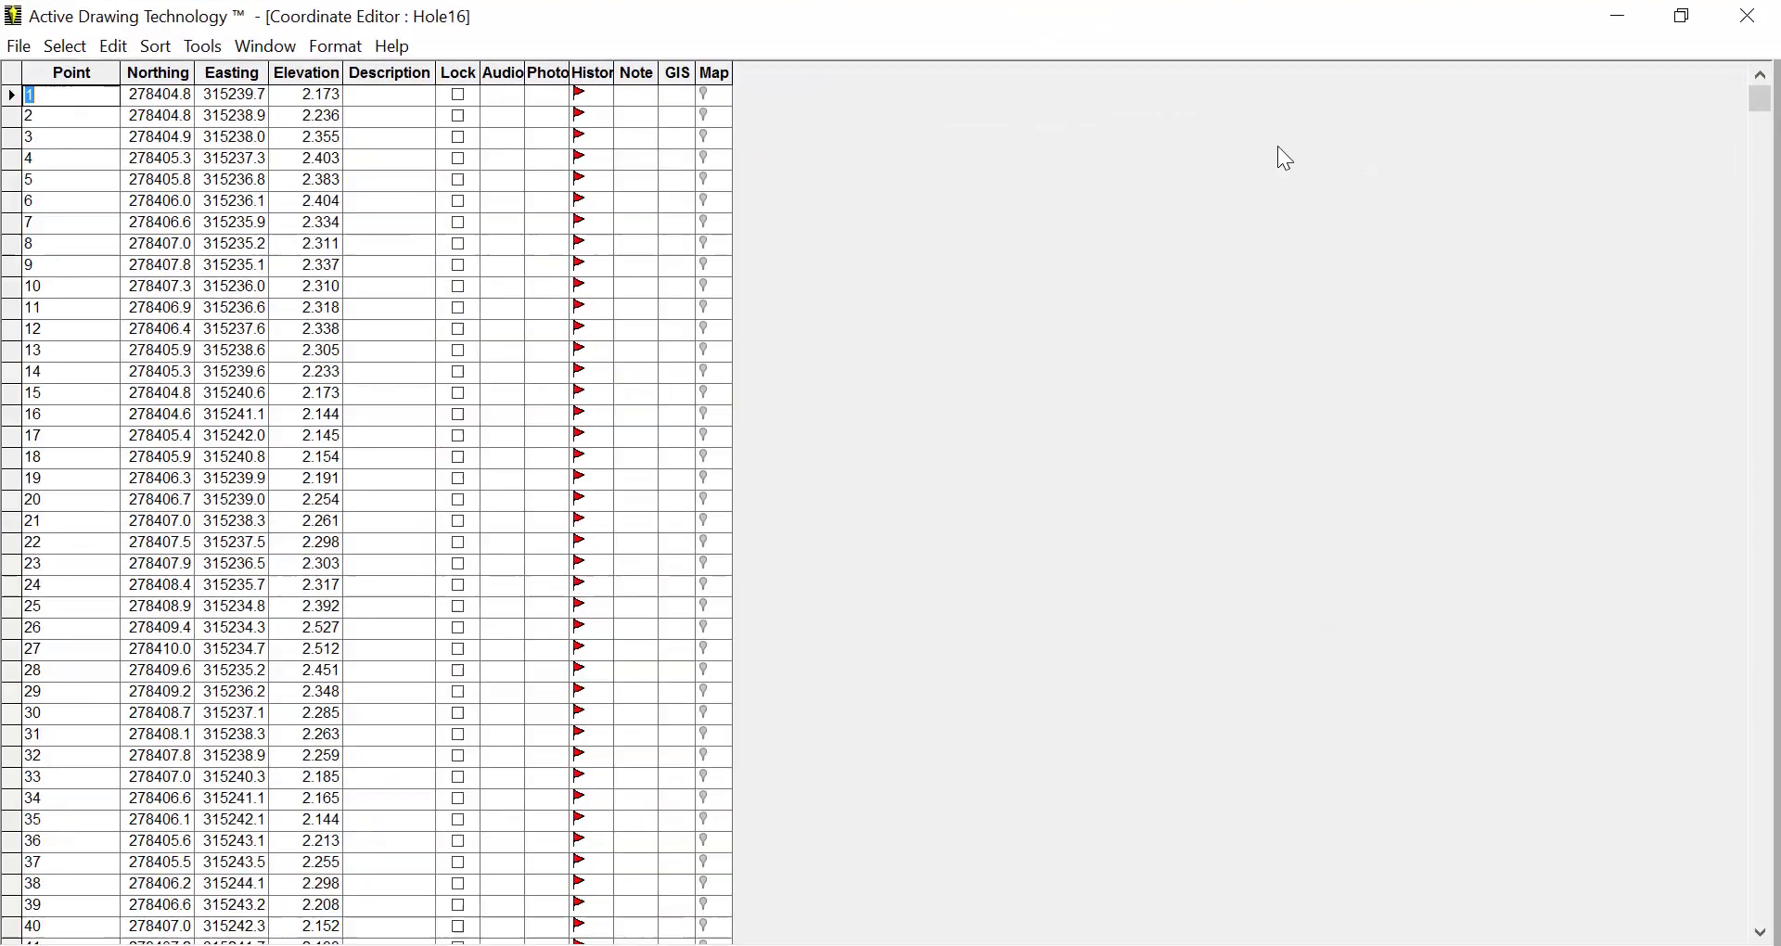
{"action": "left_click", "coordinate": [65, 46]}
{"action": "left_click", "coordinate": [80, 80]}
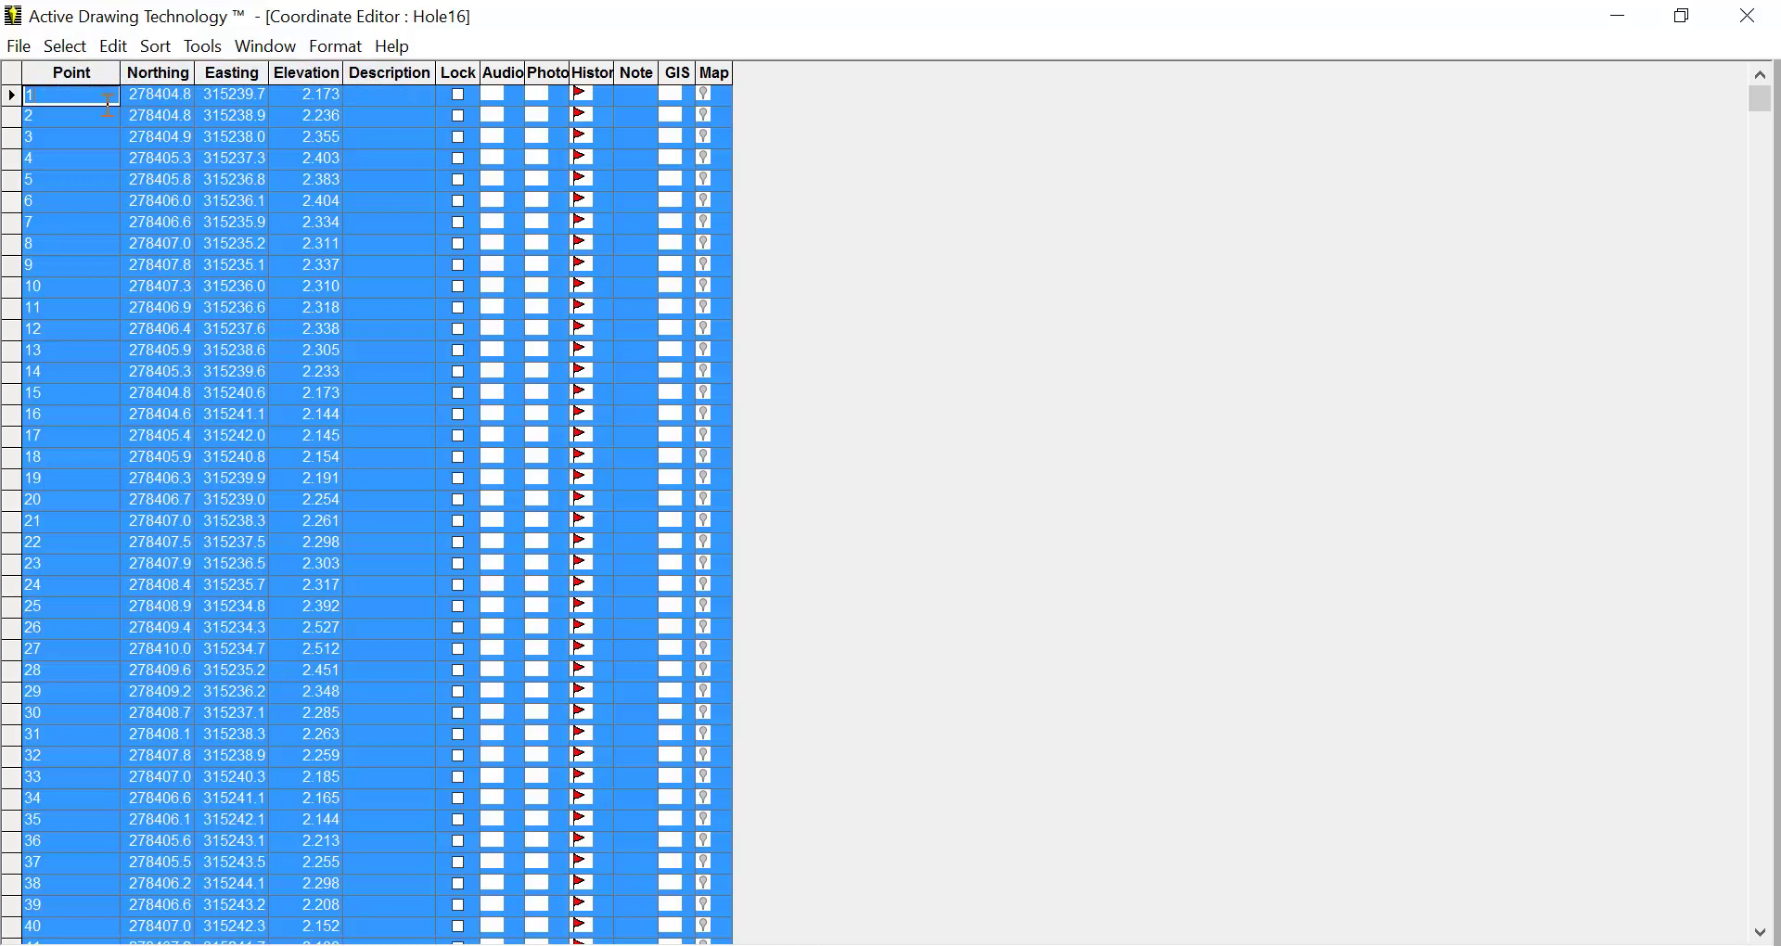
Add the selected points to a DTM surface named Ground and close the coordinate editor.
{"action": "left_click", "coordinate": [115, 47]}
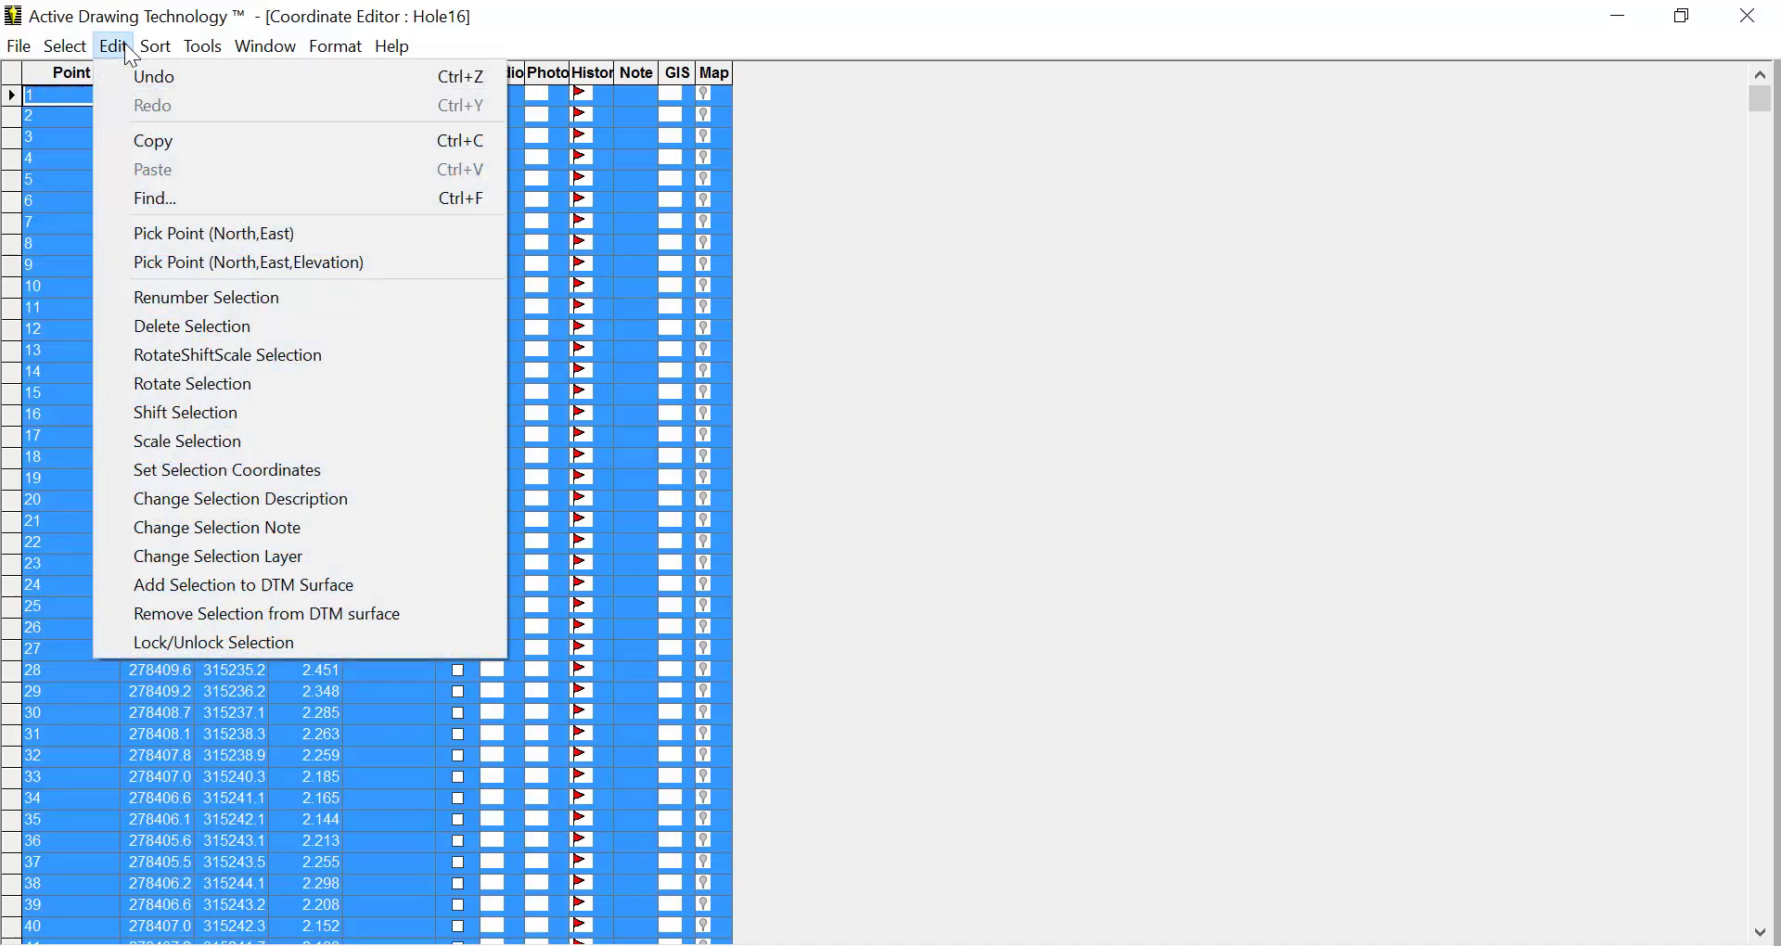
{"action": "left_click", "coordinate": [223, 584]}
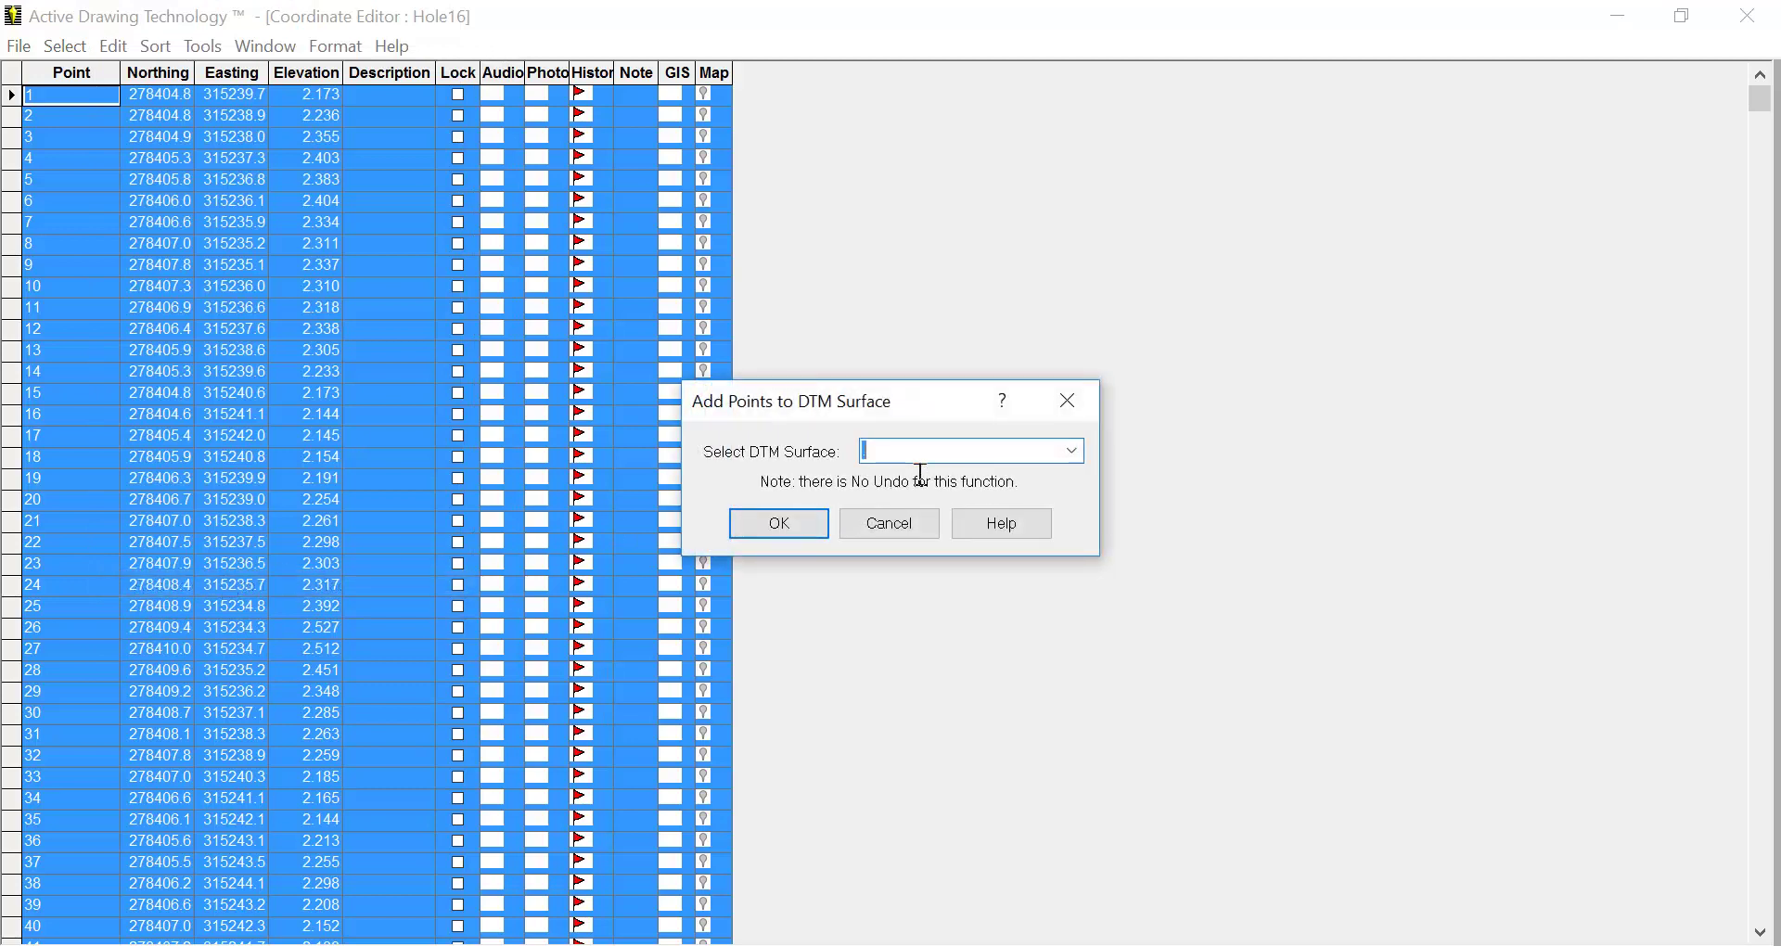
{"action": "type", "text": "Ground"}
{"action": "left_click", "coordinate": [788, 526]}
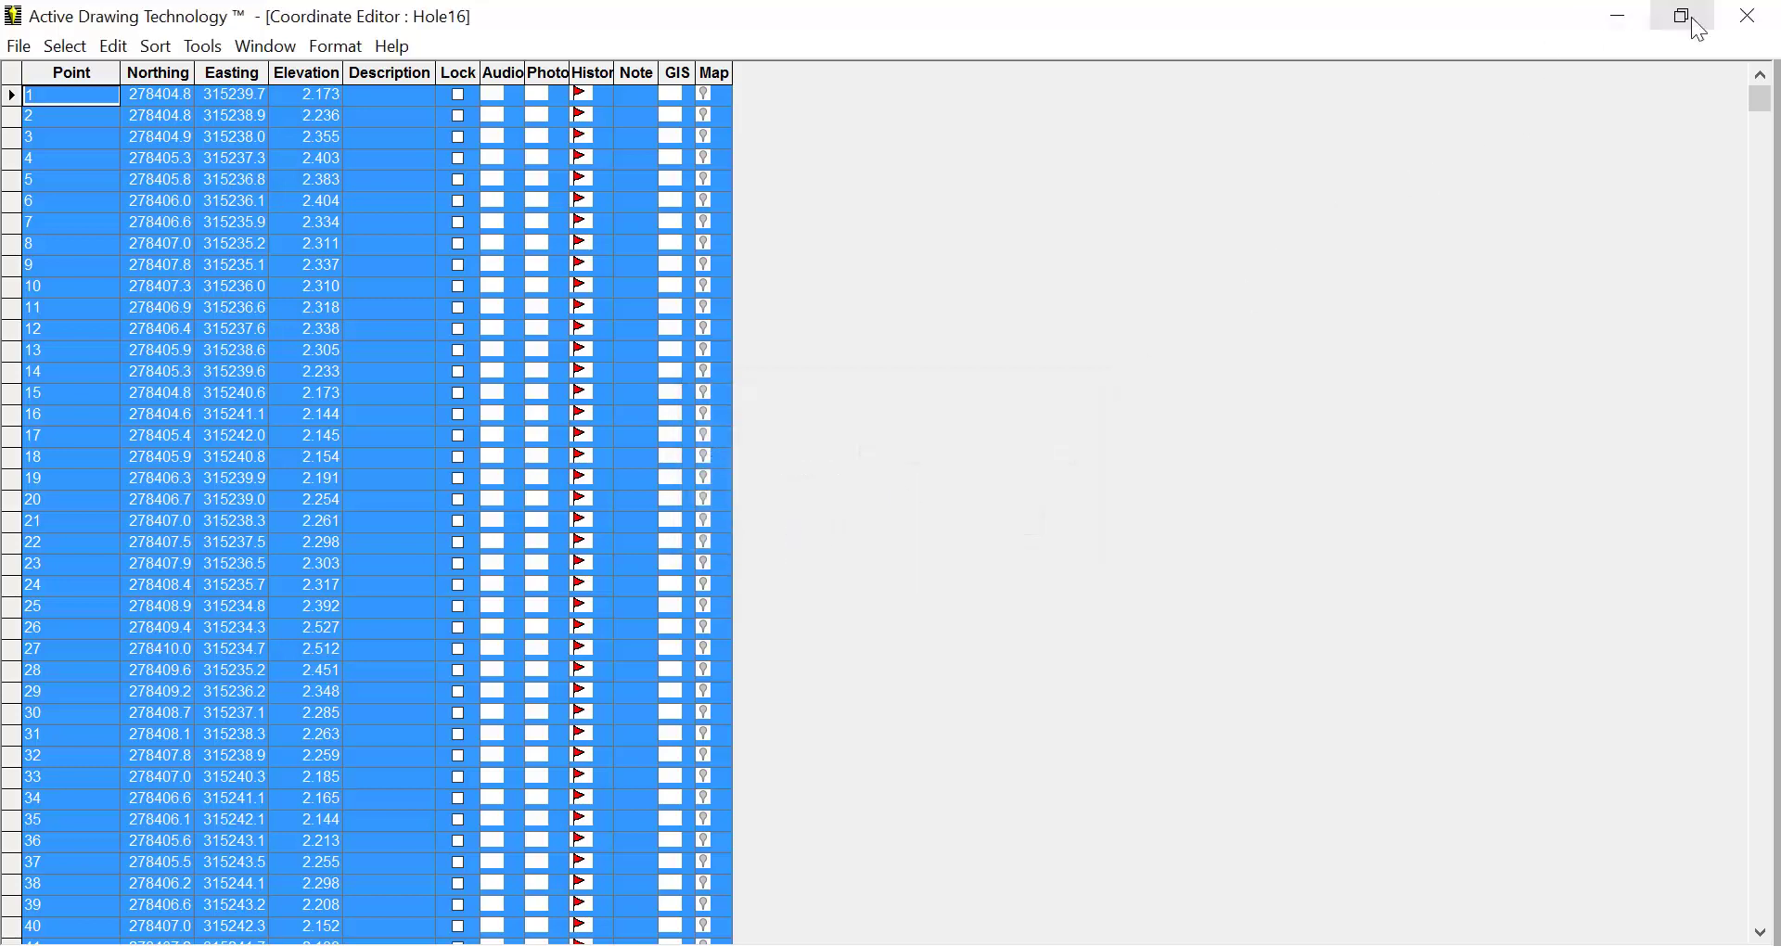
{"action": "left_click", "coordinate": [1748, 16]}
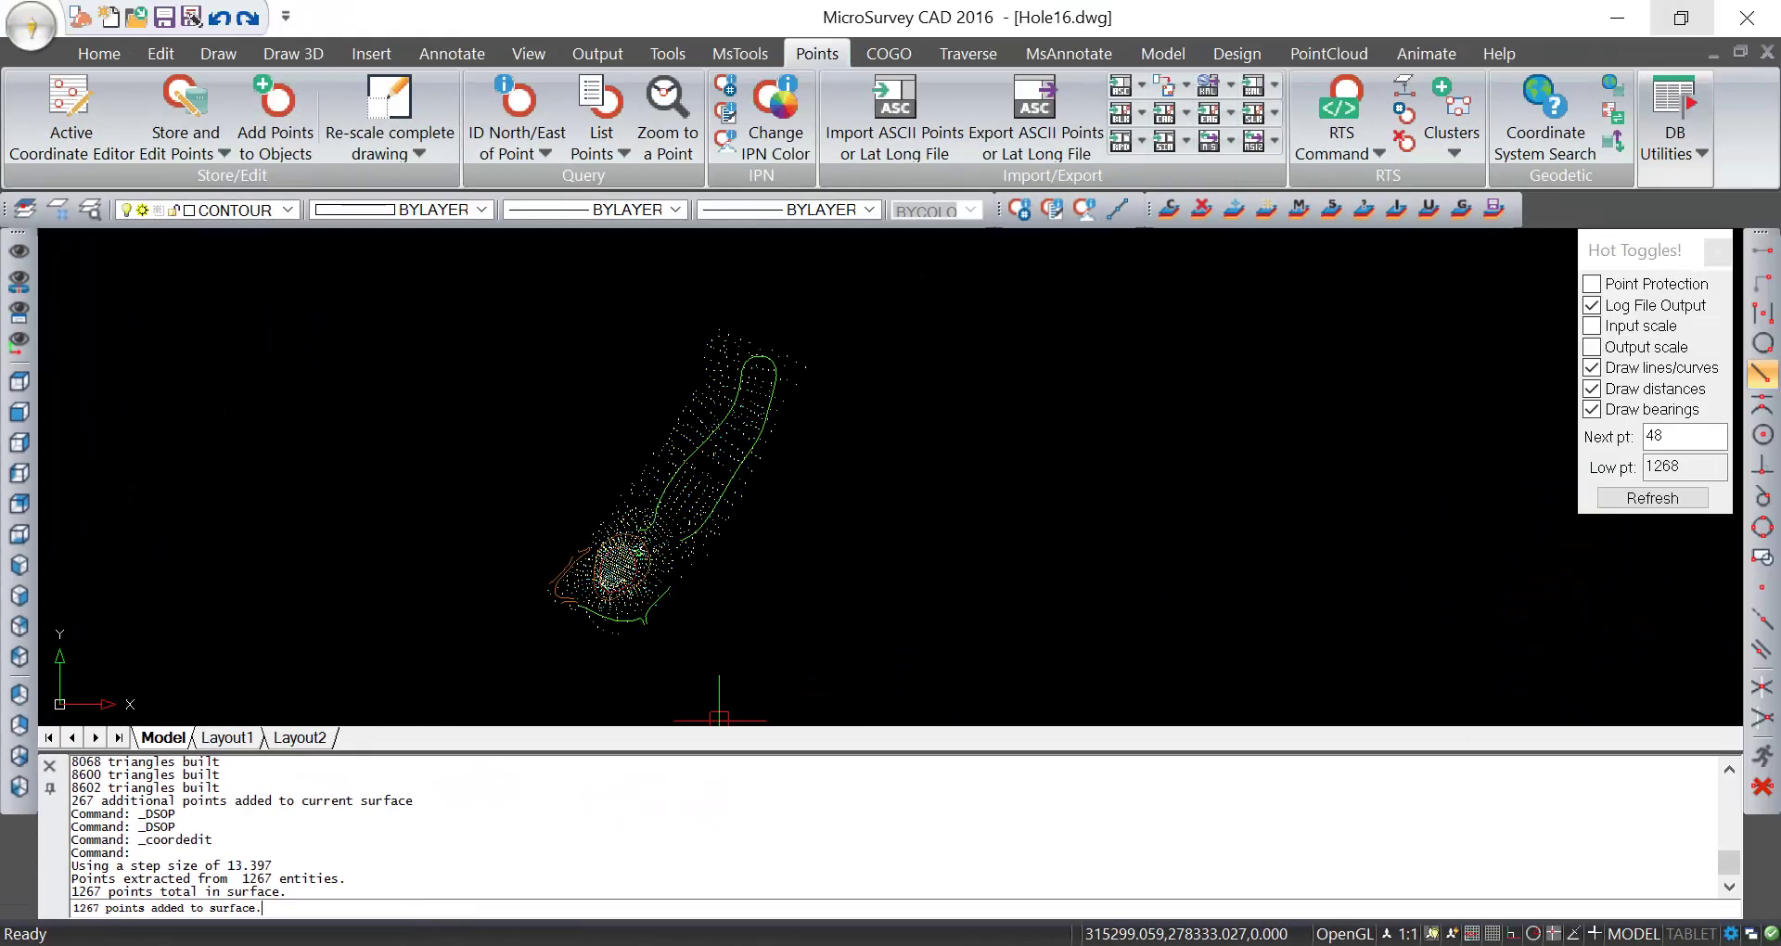
{"action": "middle_click_drag", "start_coordinate": [702, 580], "coordinate": [678, 528]}
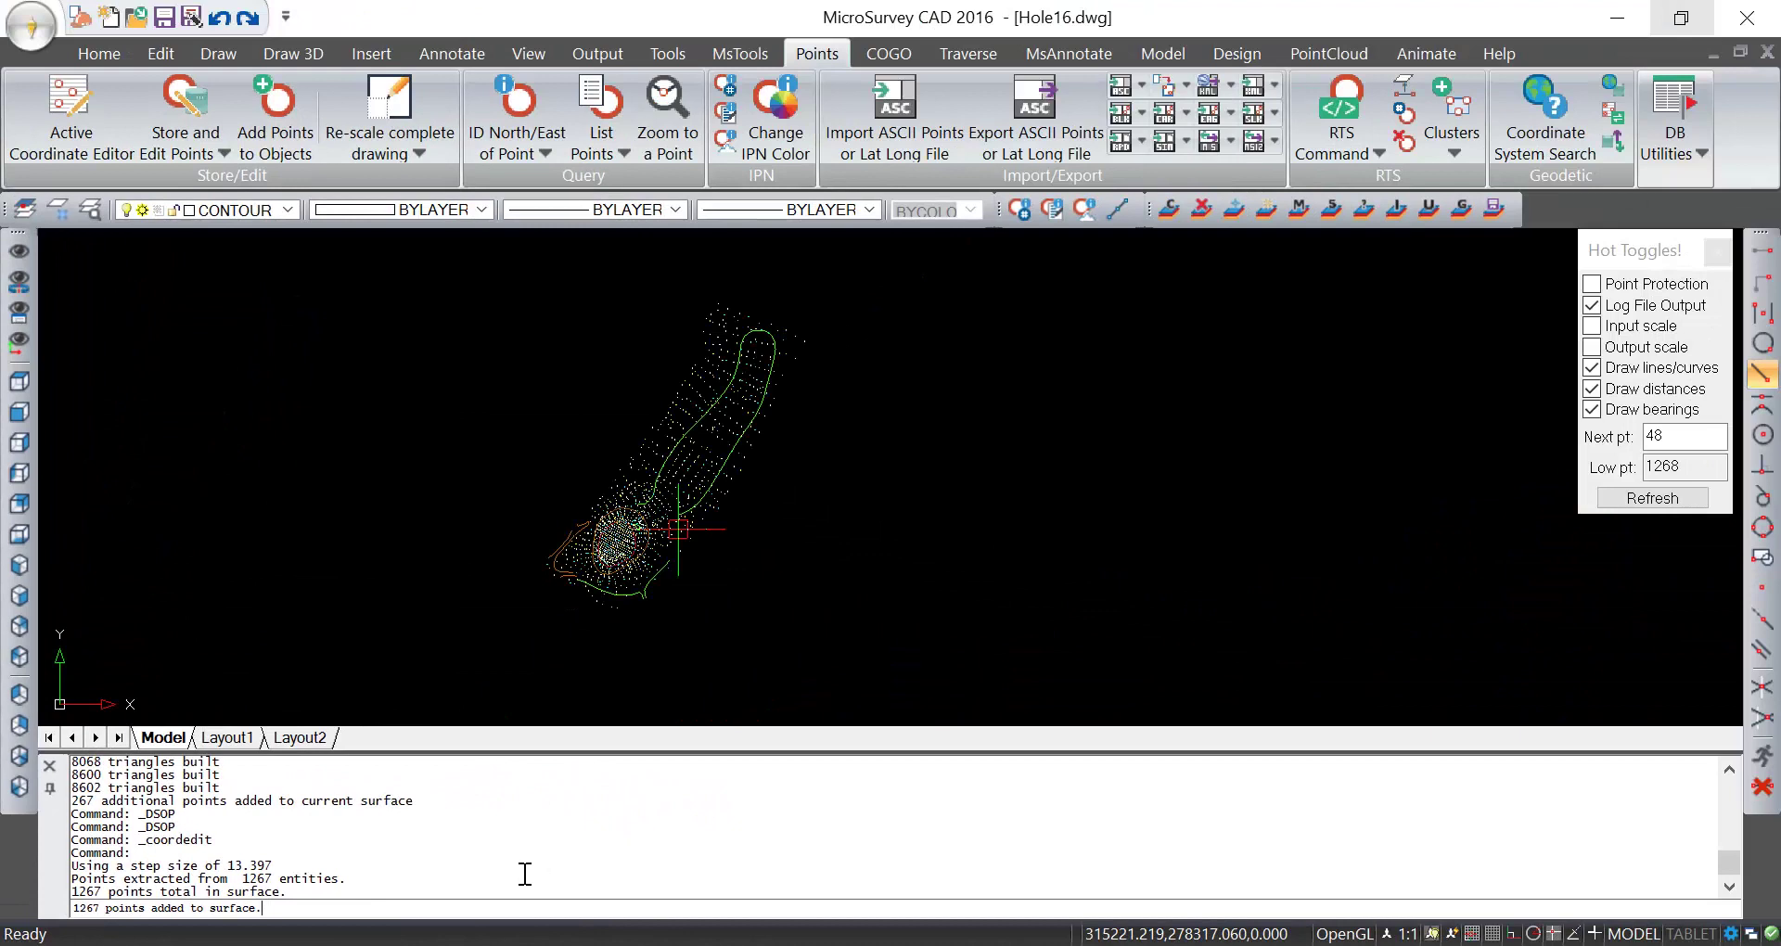
{"action": "scroll", "coordinate": [667, 564], "scroll_direction": "up", "scroll_amount": 3}
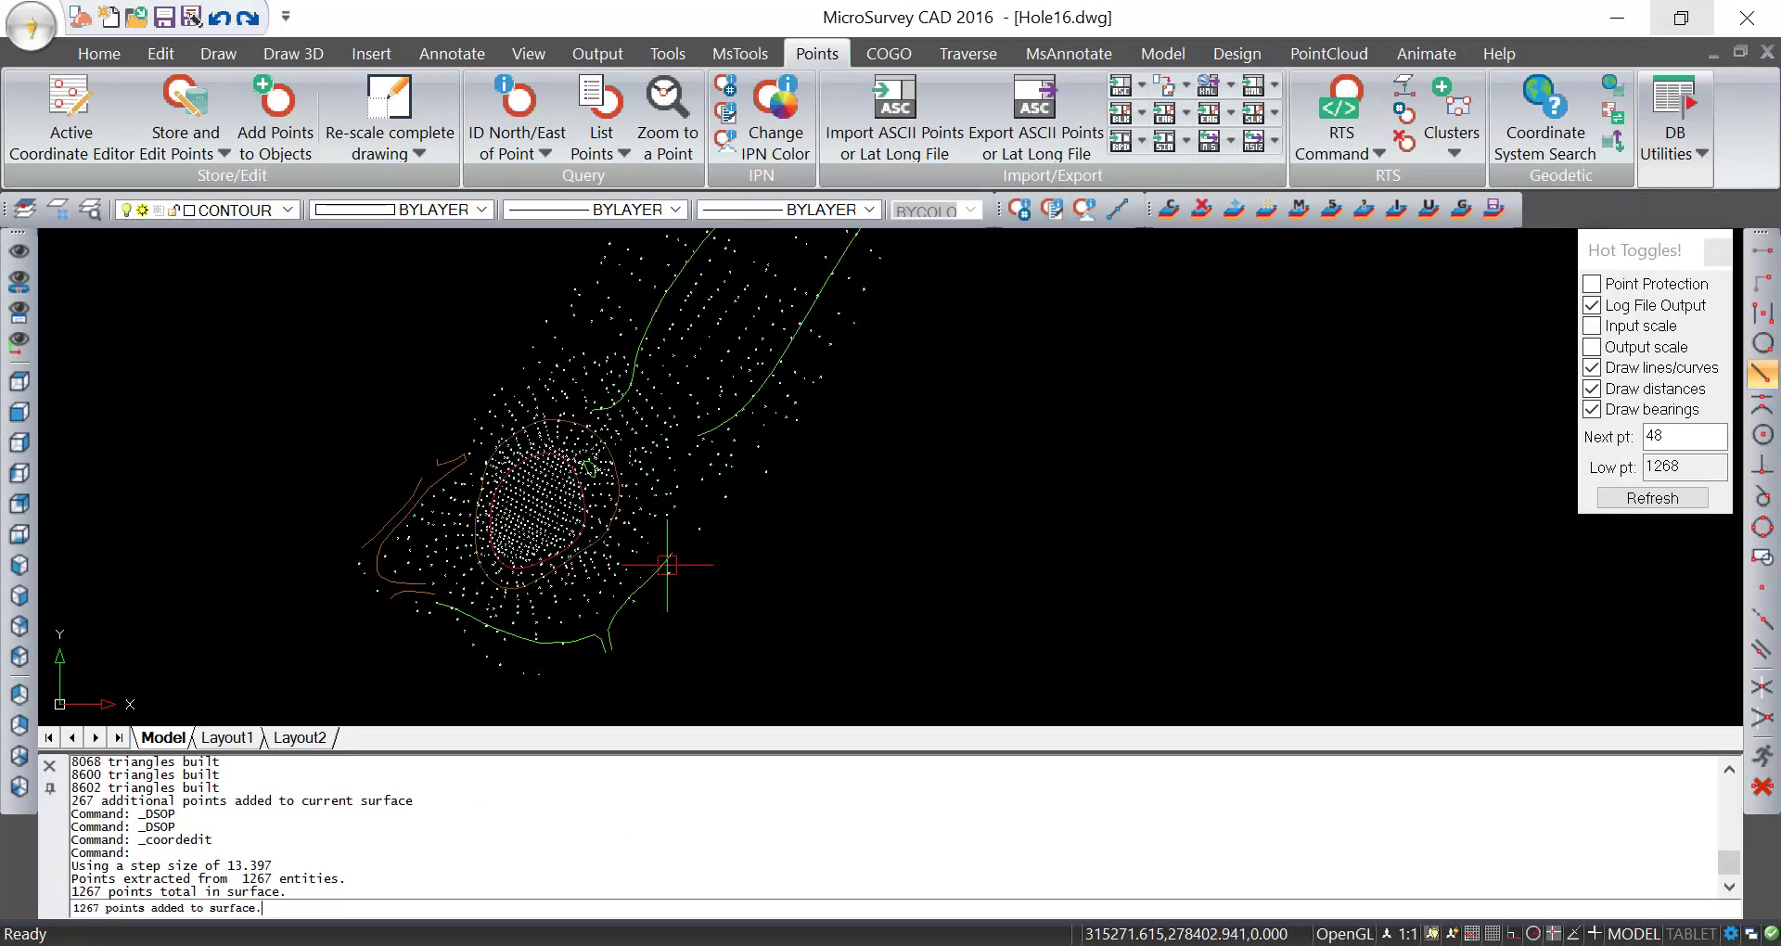